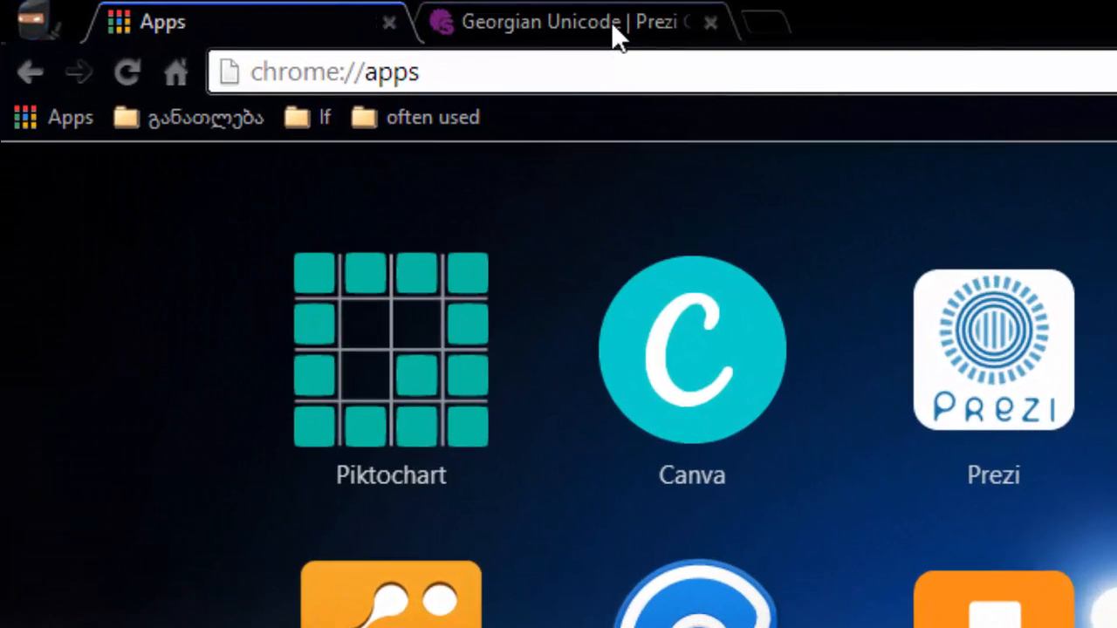
Read through the Georgian Unicode topic and its replies on the Prezi community forum.
left_click(302, 10)
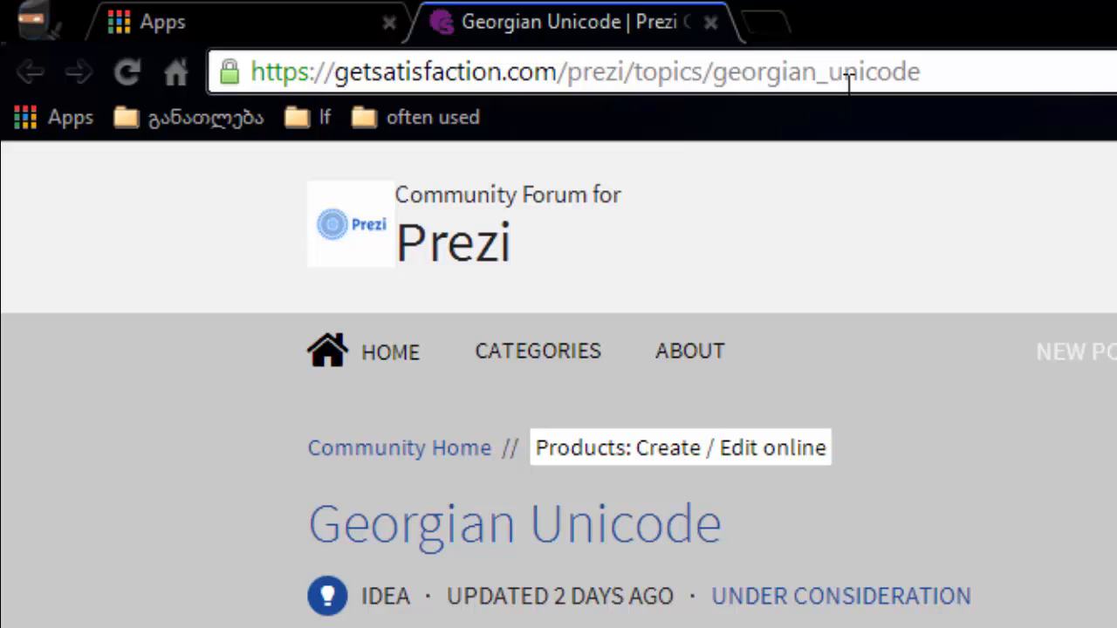
left_click_drag(921, 73, 251, 73)
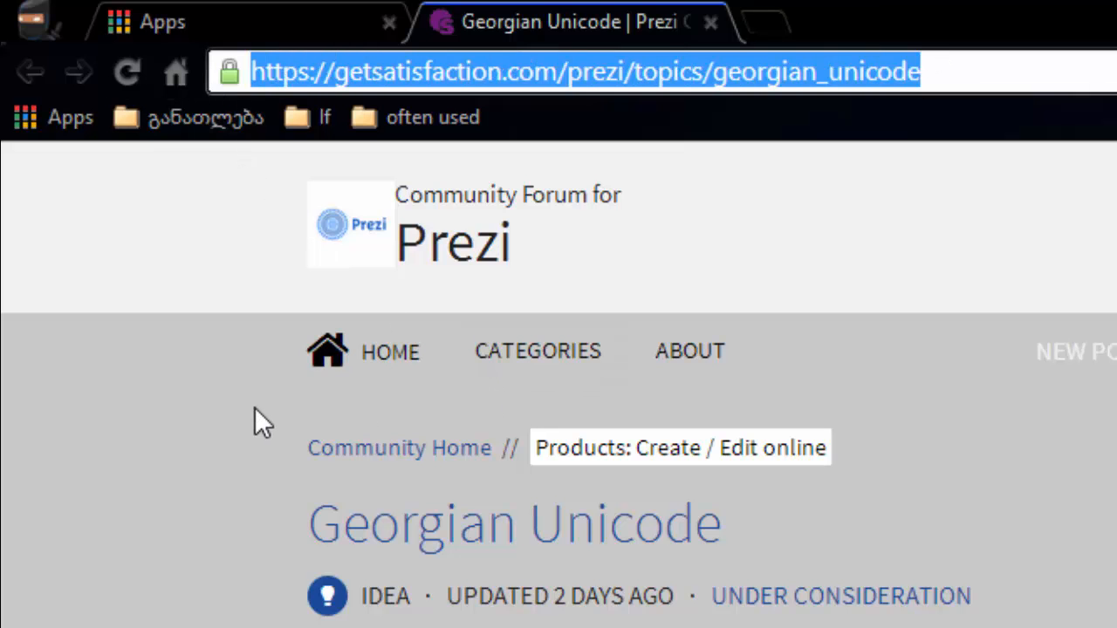
scroll(248, 459, "down", 15)
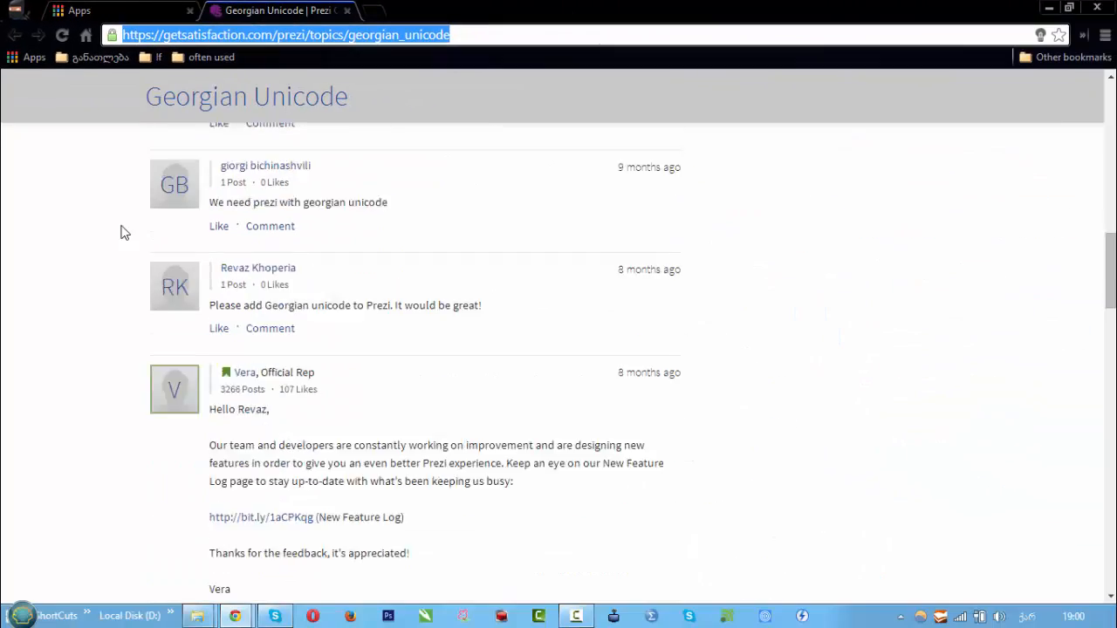
scroll(125, 232, "down", 5)
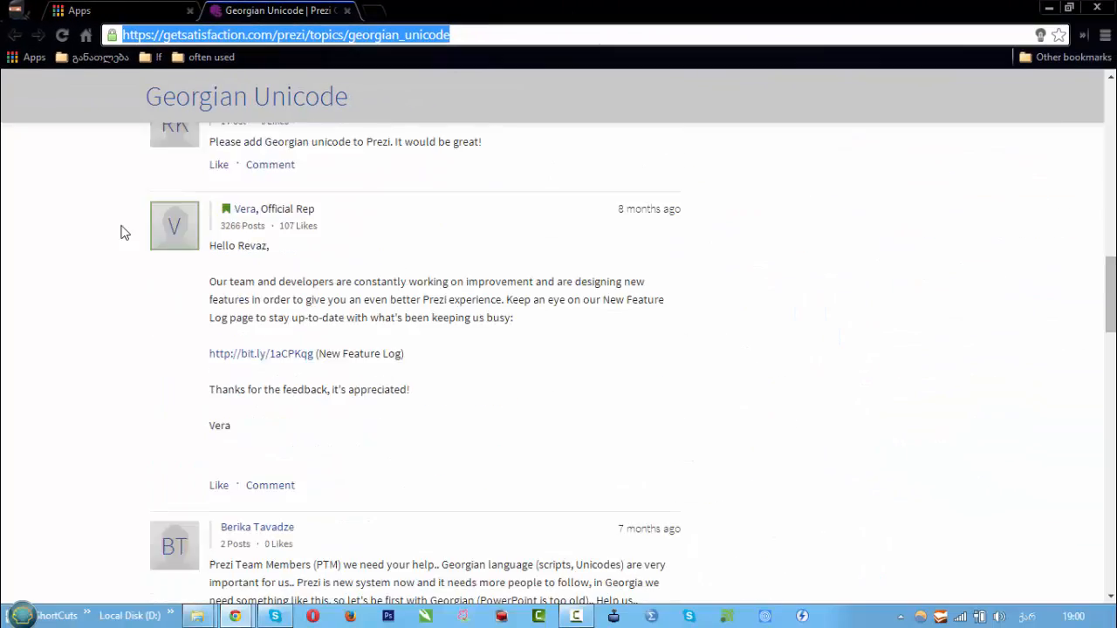
scroll(125, 232, "up", 8)
scroll(125, 232, "down", 18)
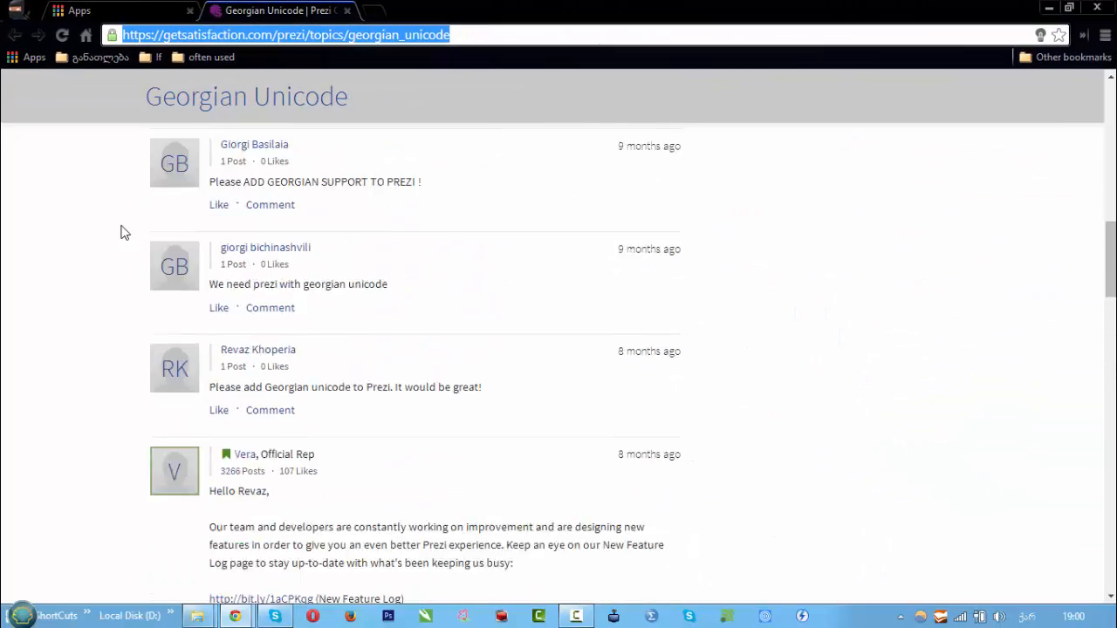
scroll(125, 232, "down", 13)
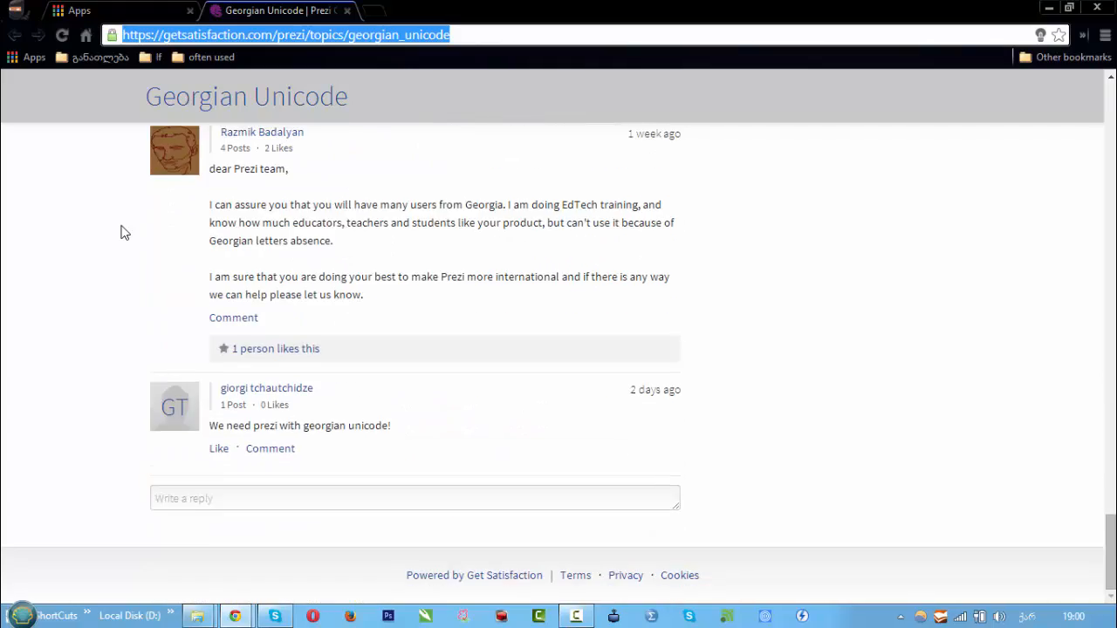
scroll(124, 232, "up", 10)
scroll(125, 232, "up", 20)
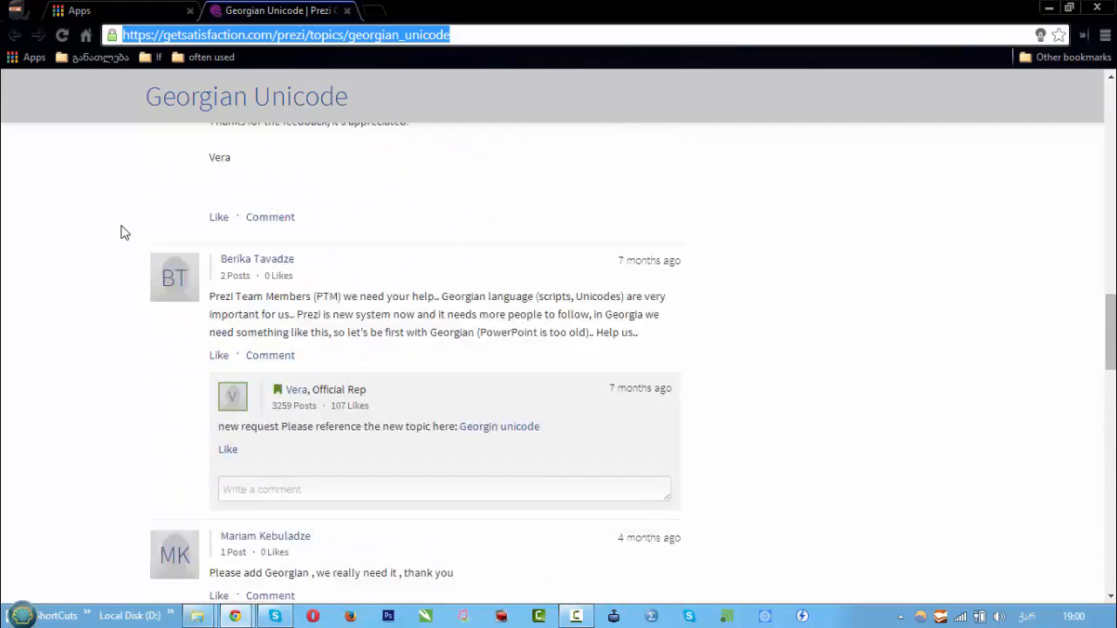
scroll(125, 232, "up", 3)
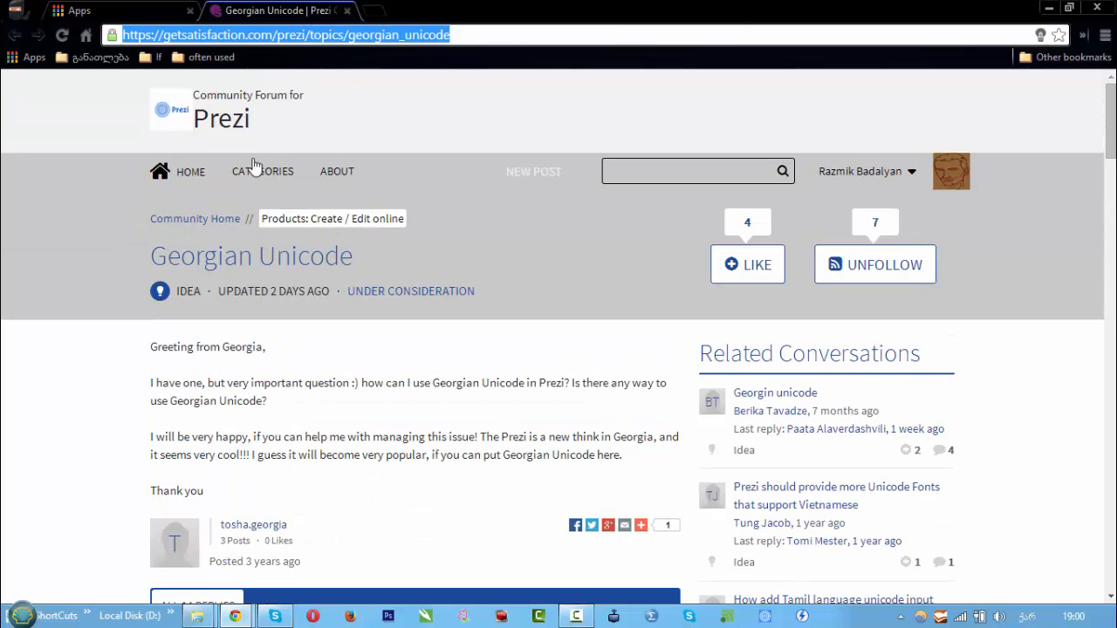
Close the forum topic and open Canva to look over the existing designs and the preset formats for new ones.
left_click(347, 10)
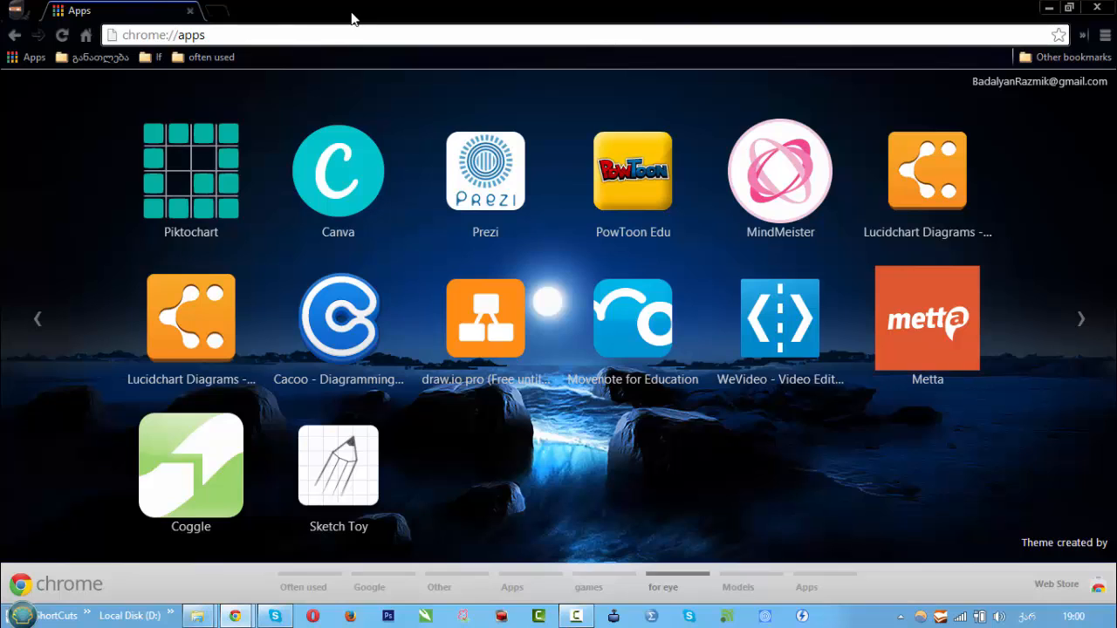
left_click(352, 183)
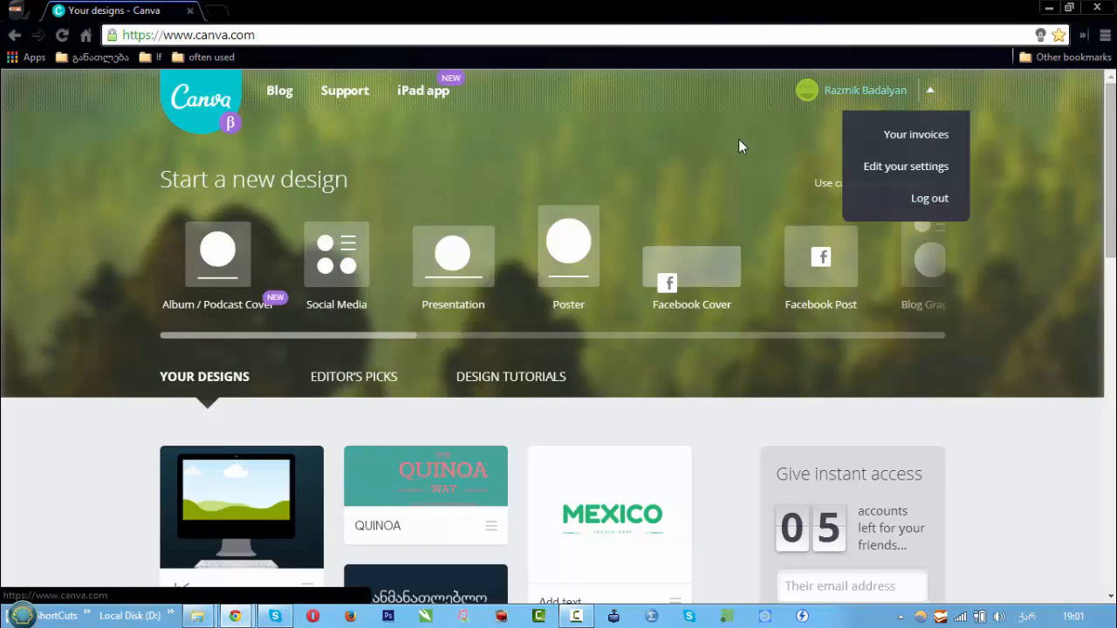
scroll(323, 394, "down", 3)
scroll(322, 394, "up", 2)
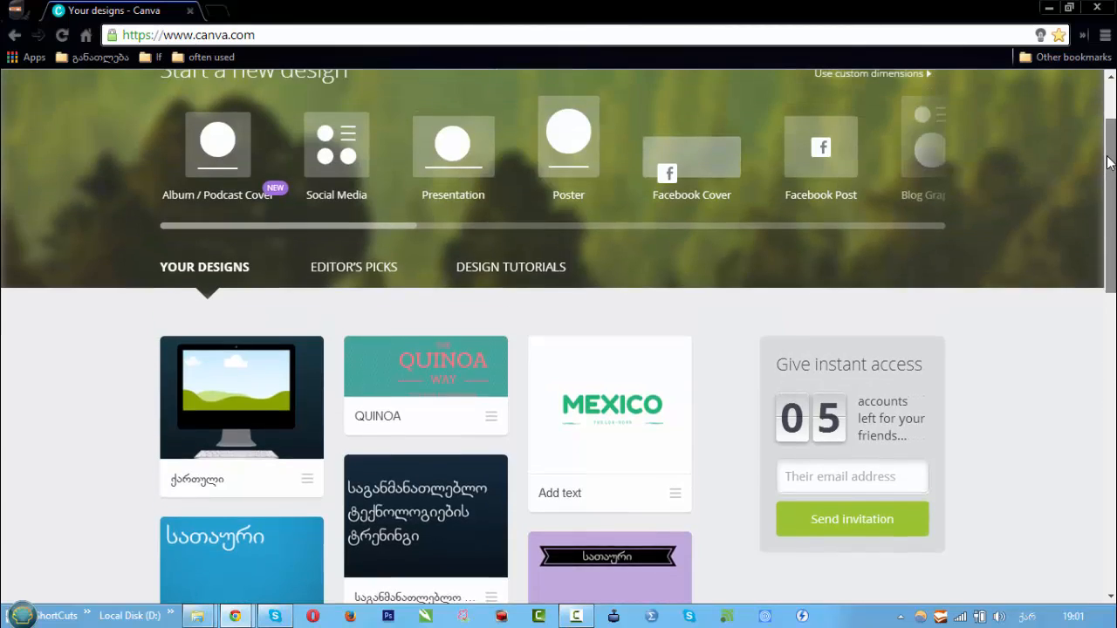
scroll(323, 395, "down", 3)
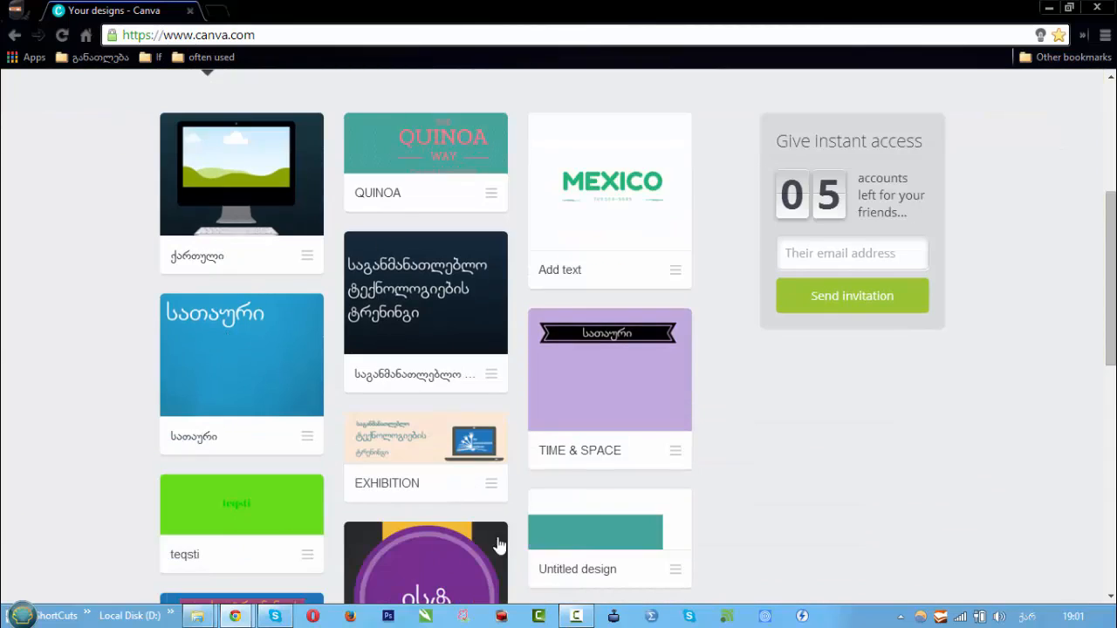
scroll(499, 546, "up", 1)
scroll(576, 272, "up", 3)
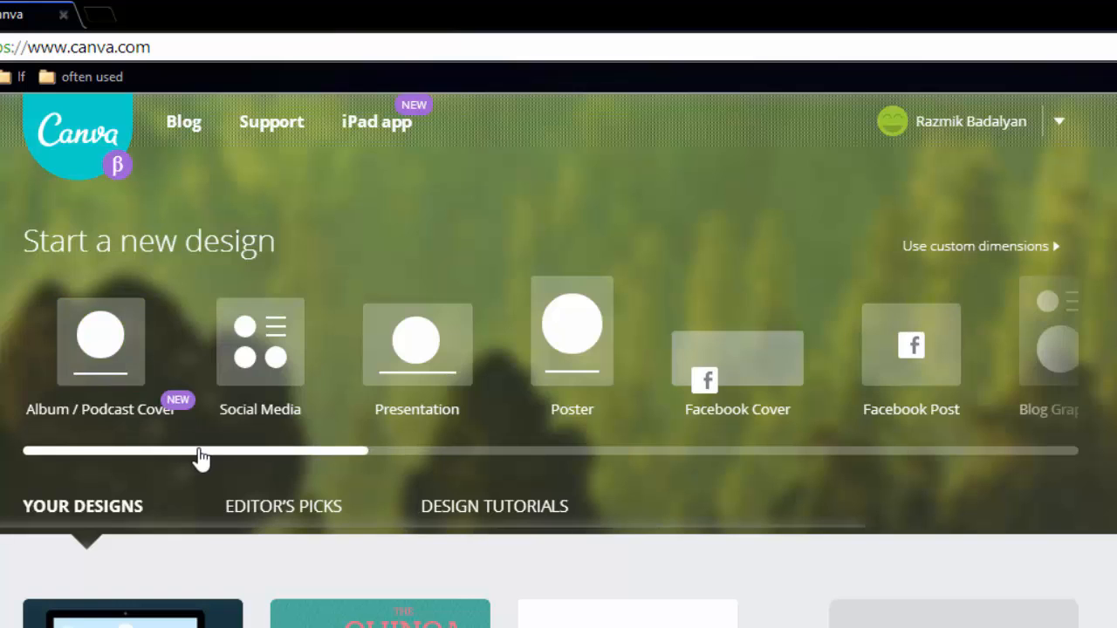
left_click_drag(199, 456, 155, 464)
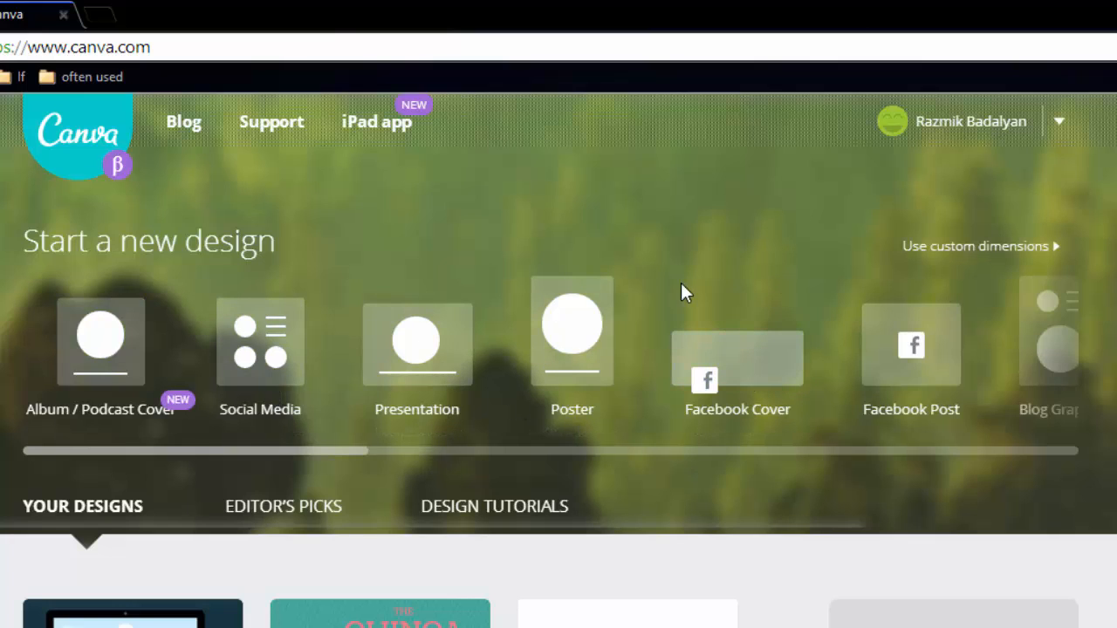
Examine the custom width, height and unit options for a new design and return to the preset formats.
left_click(957, 250)
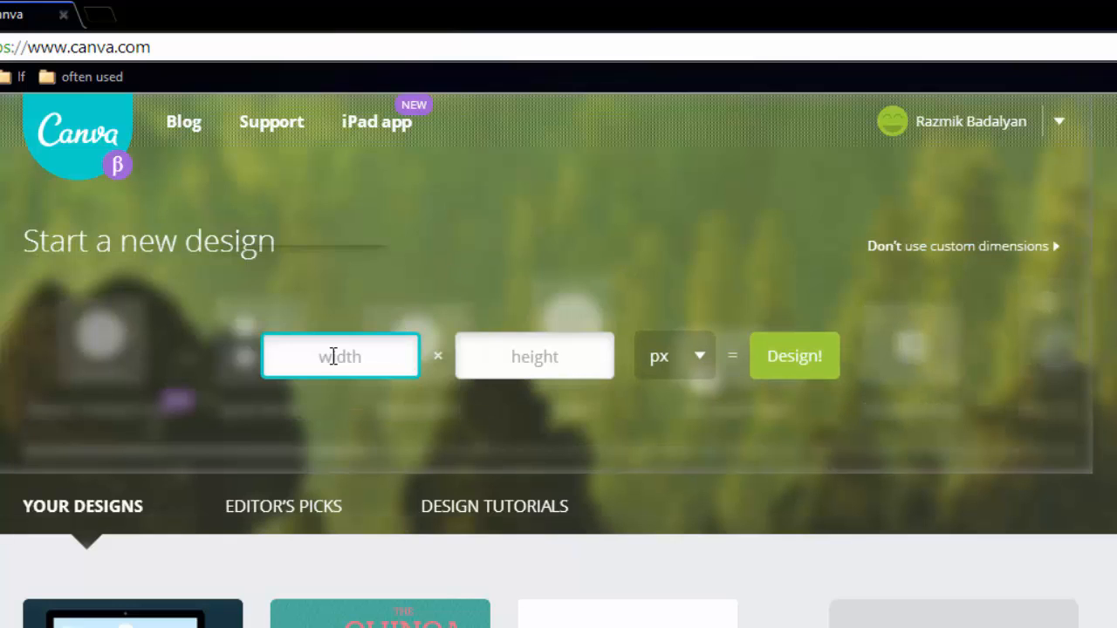
left_click(522, 353)
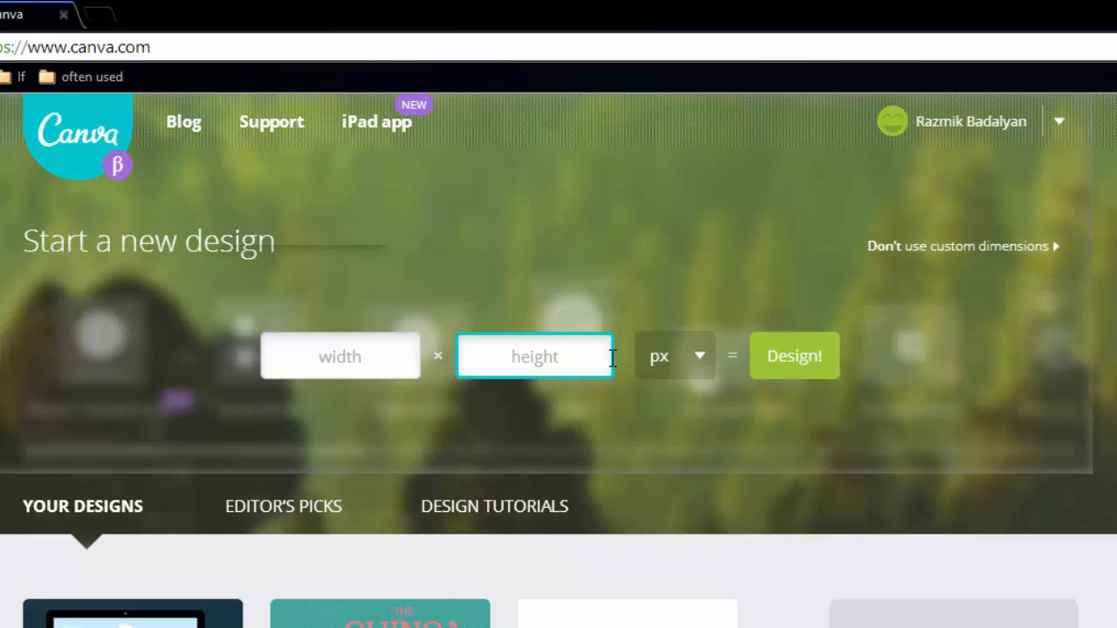
left_click(698, 358)
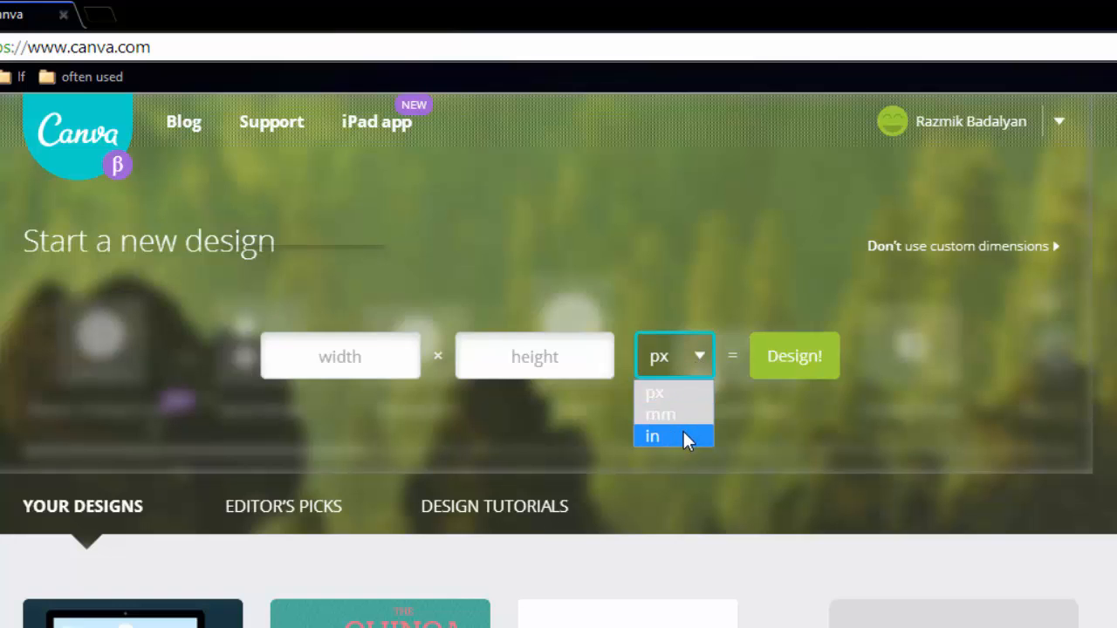
left_click(669, 272)
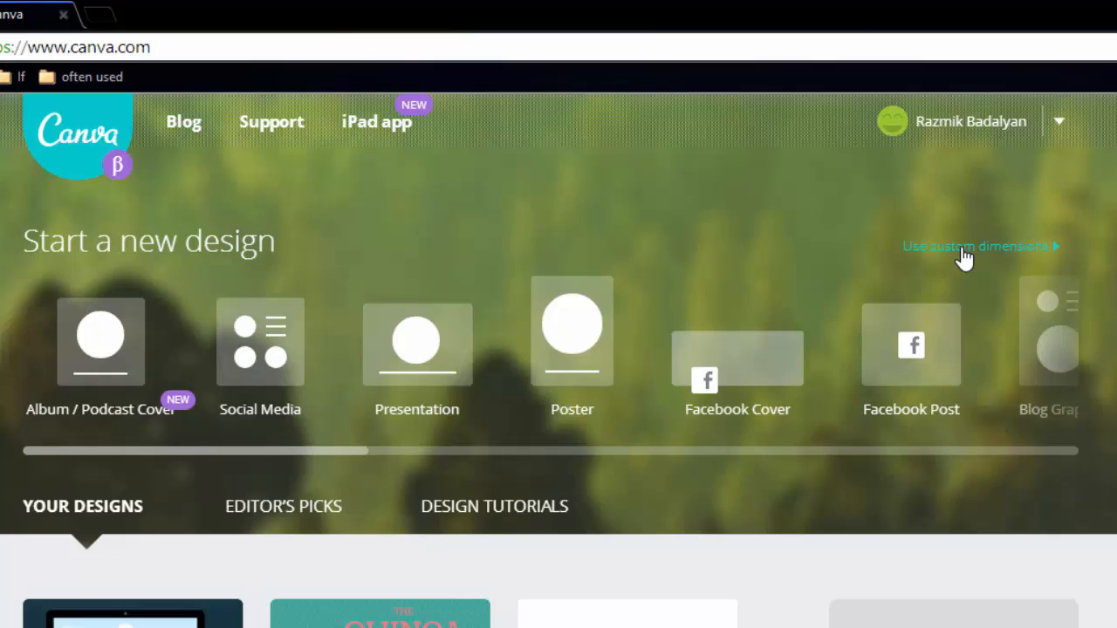
Start a new Presentation design of 1024 × 768 px.
left_click(393, 357)
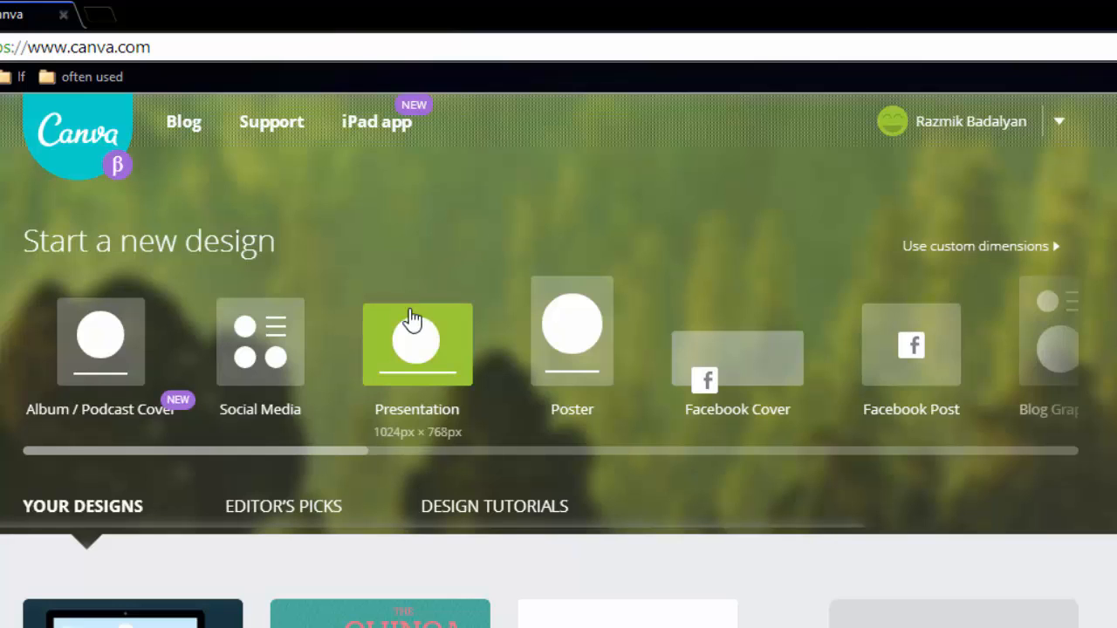
left_click(436, 343)
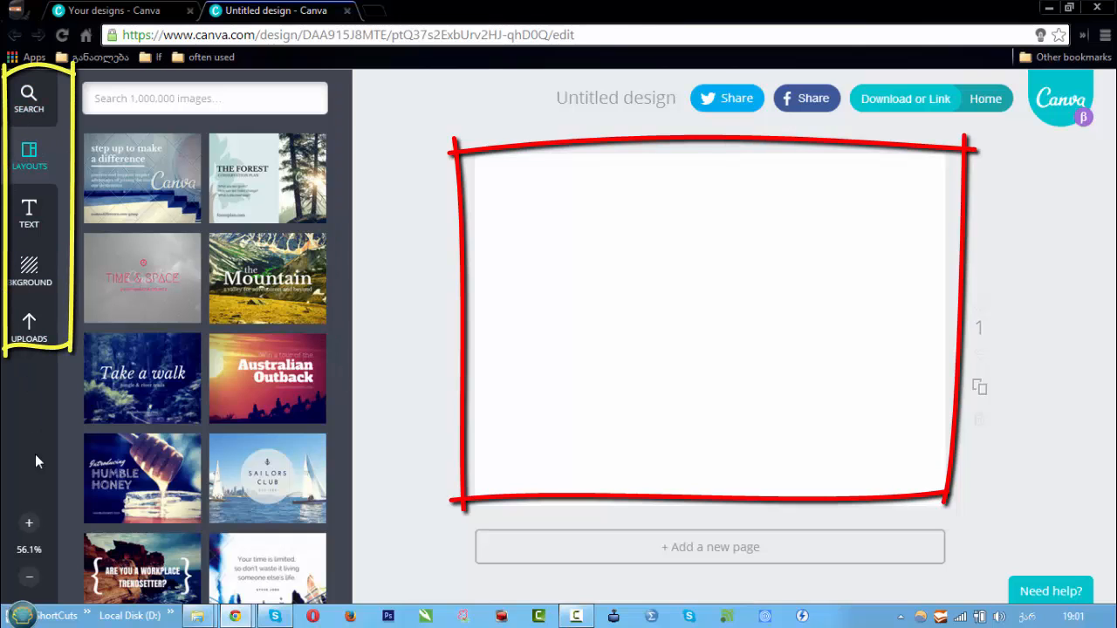
Place the uploaded moon image on the blank page, enlarge it and centre it roughly.
left_click(29, 330)
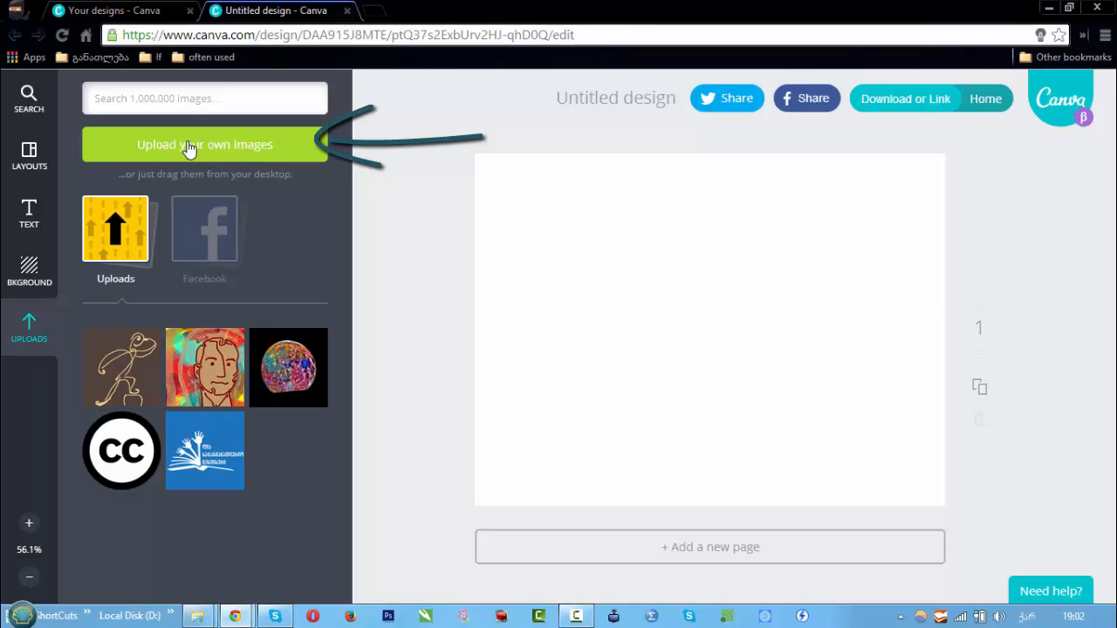
left_click_drag(288, 368, 656, 336)
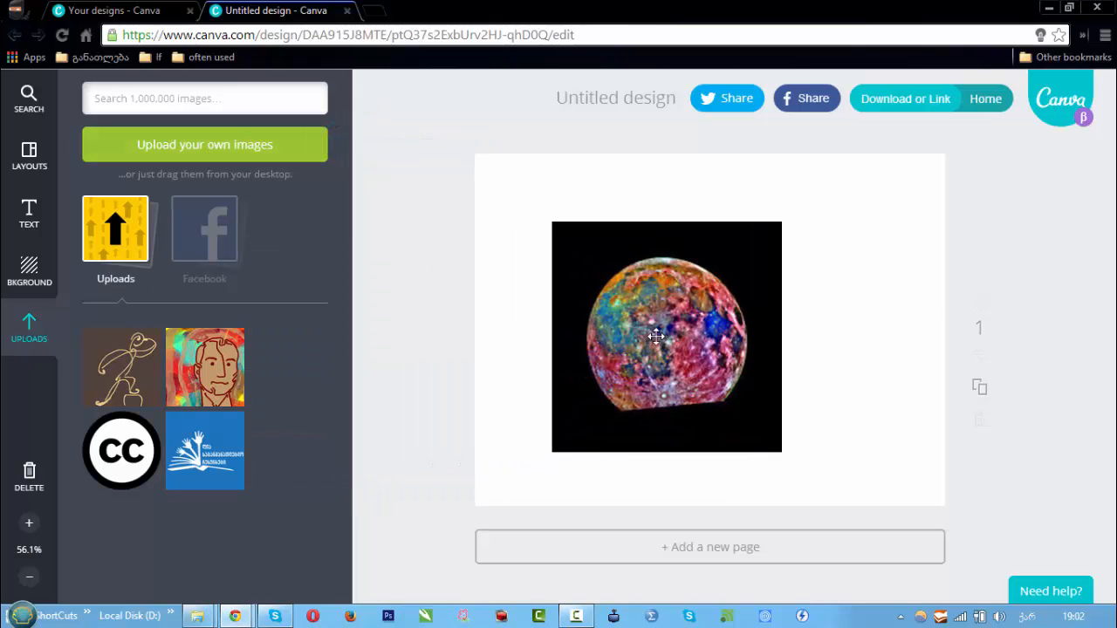
left_click_drag(796, 238, 840, 193)
left_click_drag(704, 249, 718, 271)
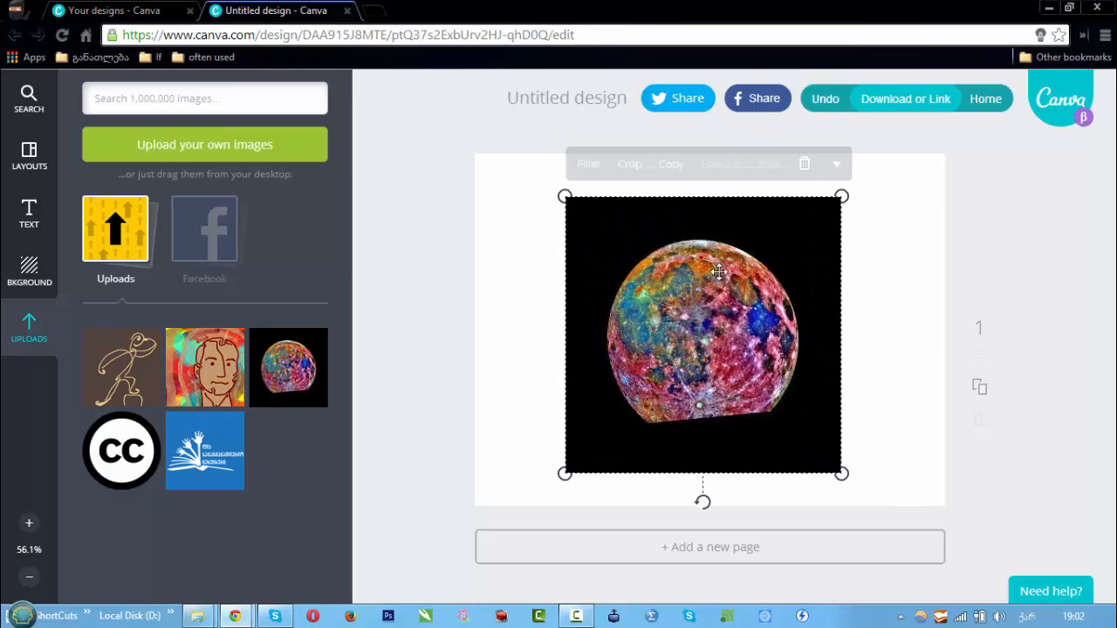
Look at the Facebook image source and return to the uploaded images.
left_click(215, 238)
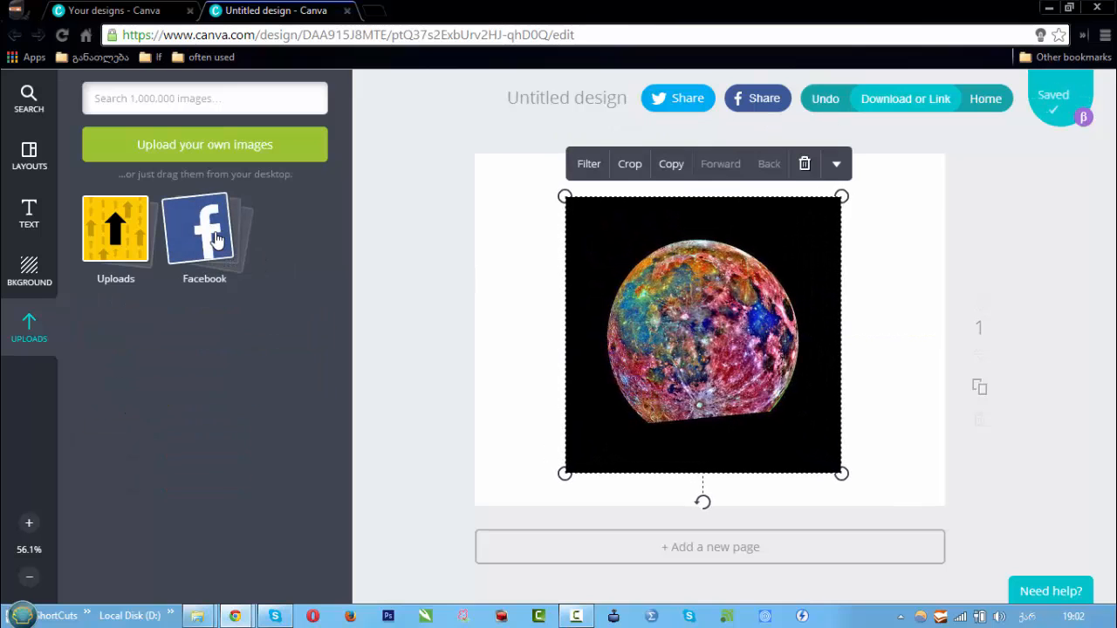
left_click(216, 245)
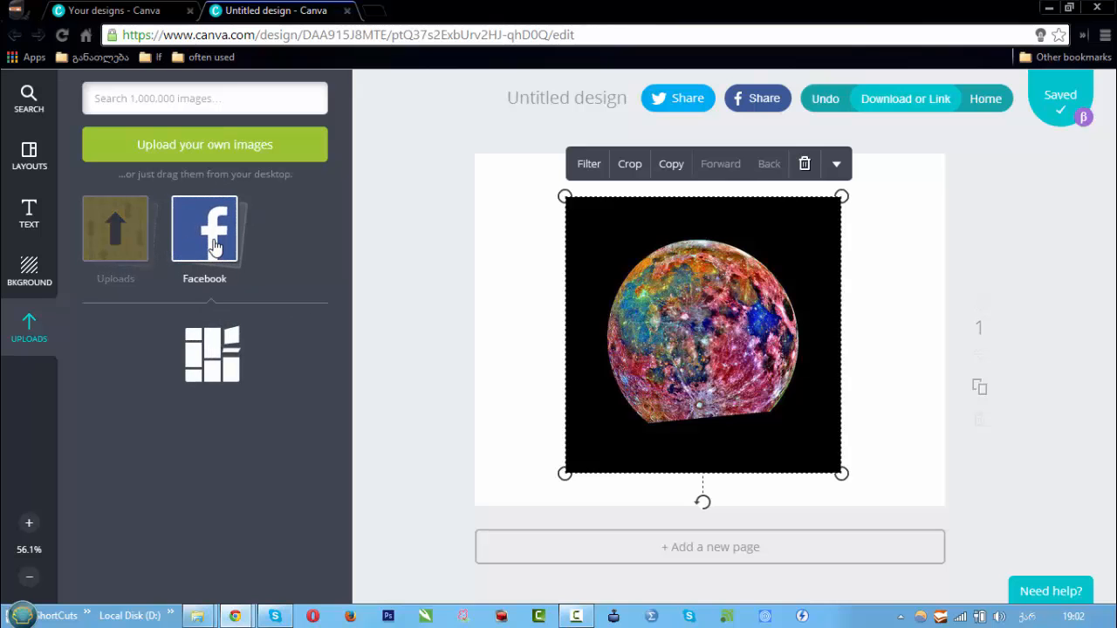
left_click(112, 246)
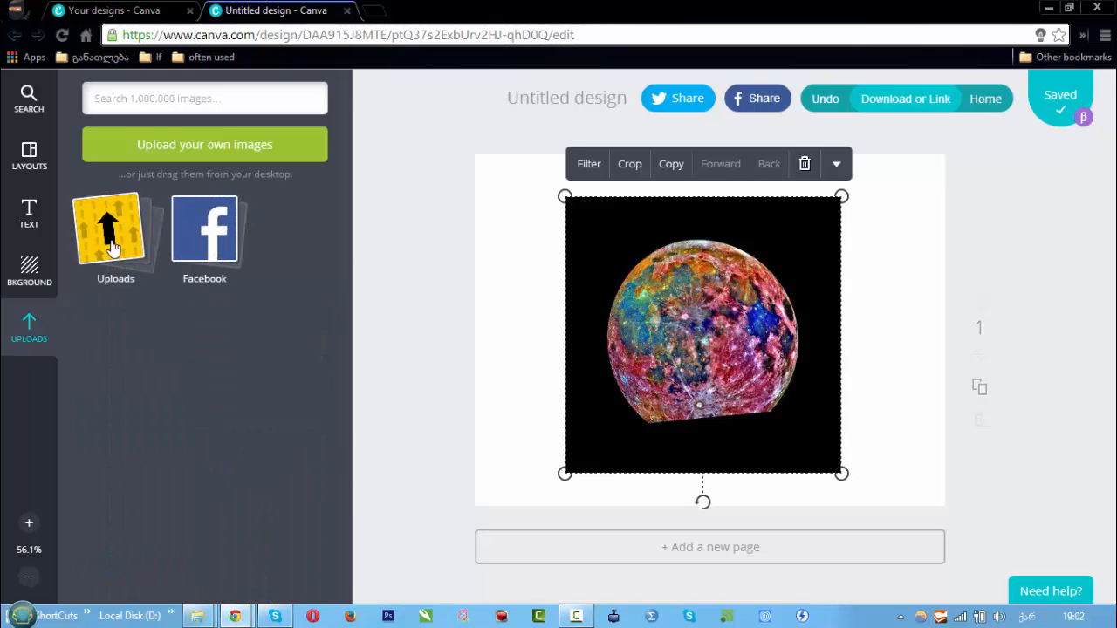
Shift the moon image slightly toward the page's upper left and review its filter presets and advanced filter options.
left_click_drag(566, 244, 535, 235)
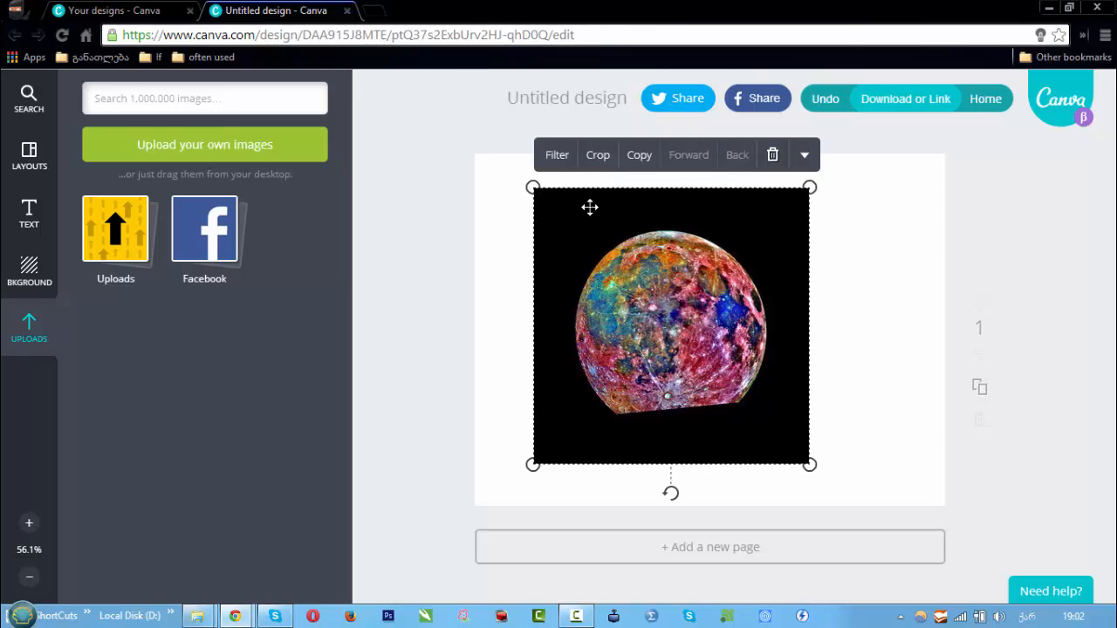
left_click(557, 155)
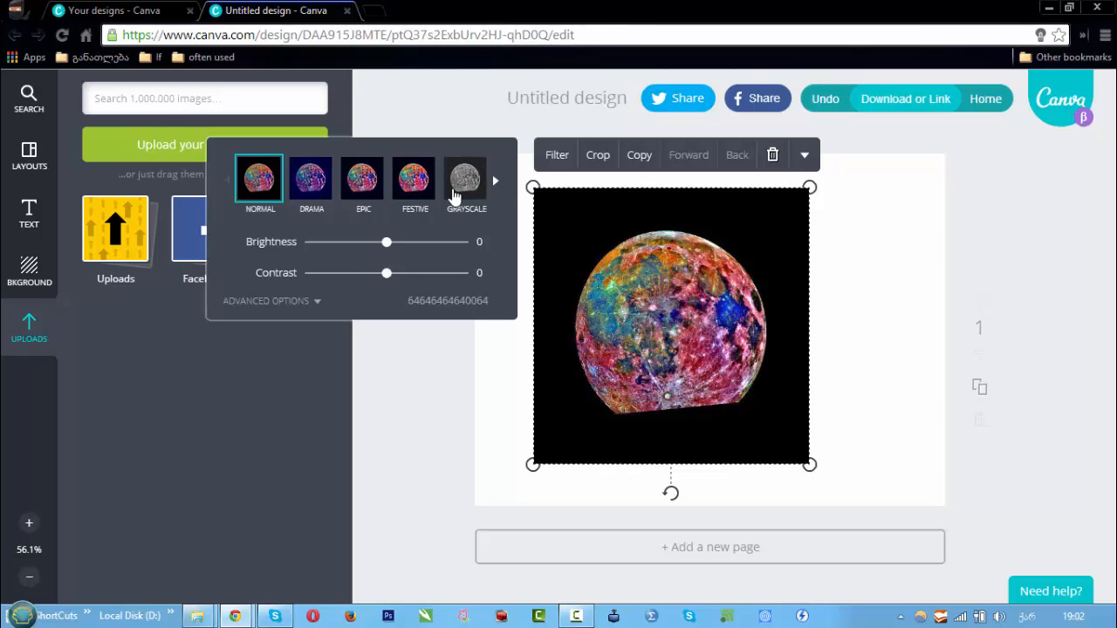
left_click(281, 299)
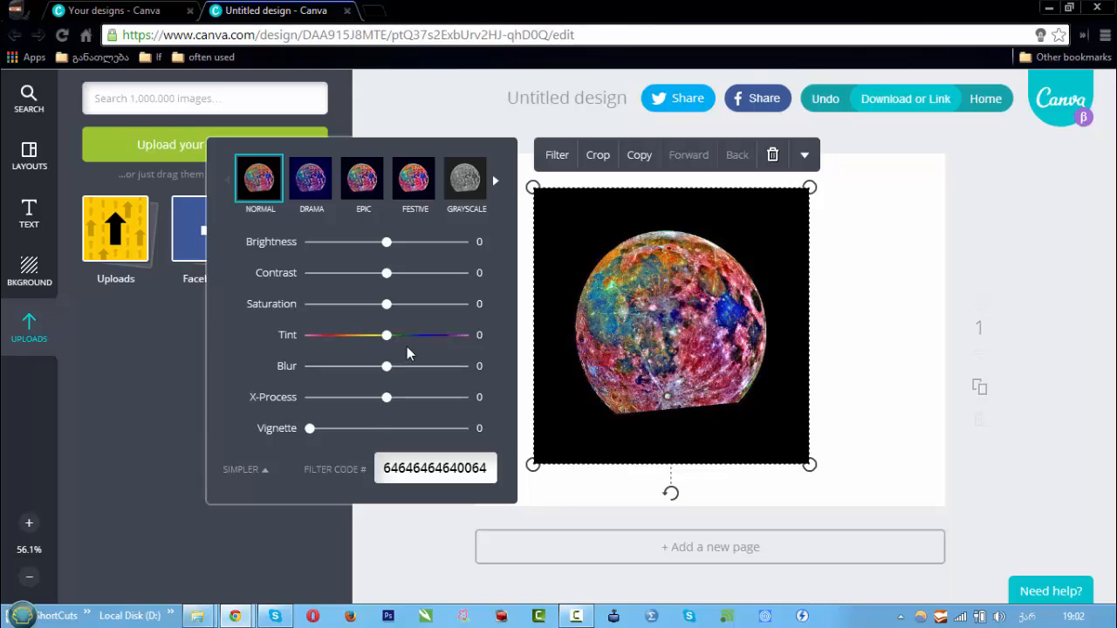
left_click_drag(357, 373, 386, 372)
left_click(514, 120)
Crop the moon image tighter, repositioning it in the frame and extending the crop area's upper-left corner.
left_click(590, 183)
left_click(597, 163)
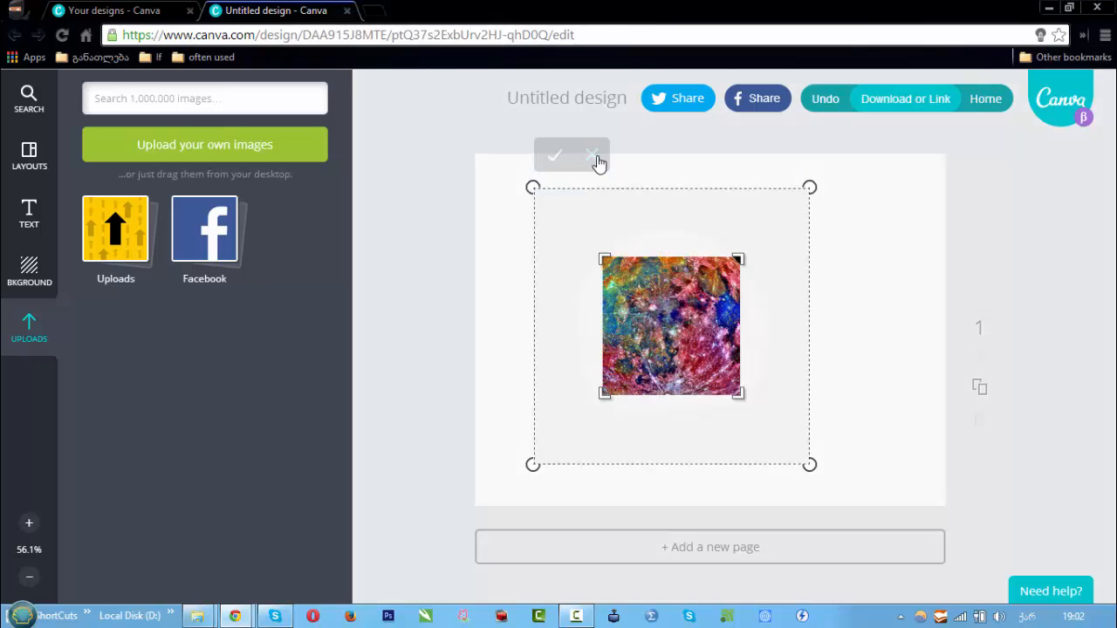
mouse_move(669, 290)
left_mouse_down()
mouse_move(645, 275)
mouse_move(680, 299)
left_mouse_up()
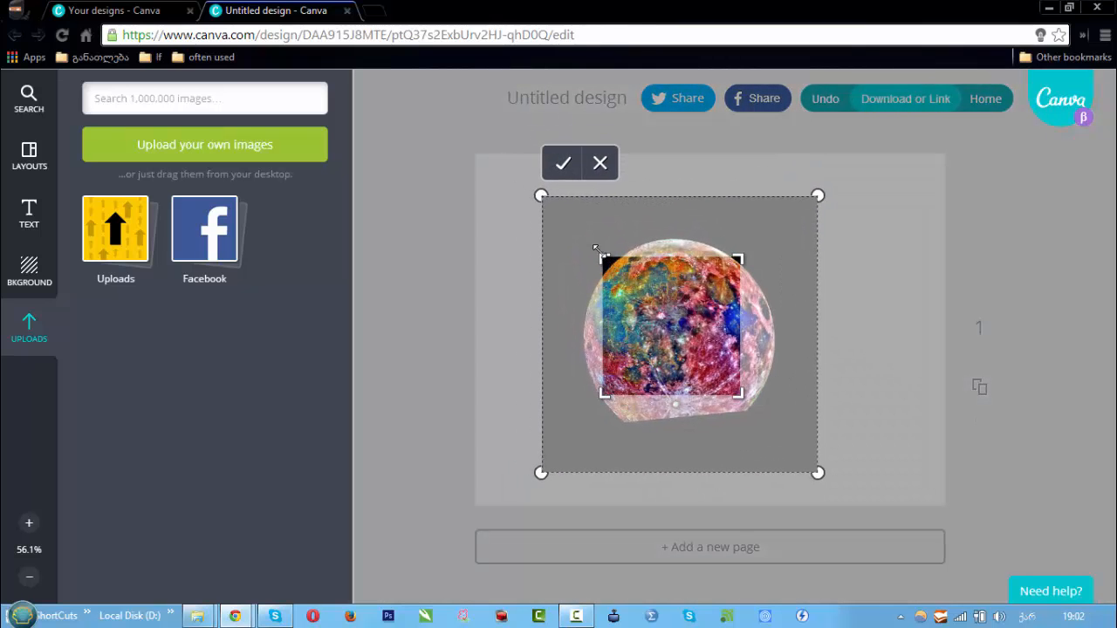
left_click_drag(601, 259, 555, 225)
left_click_drag(646, 312, 848, 282)
left_click(556, 166)
Duplicate the cropped moon image, overlap the copy on the original, and try sending it back and bringing it forward.
left_click(692, 216)
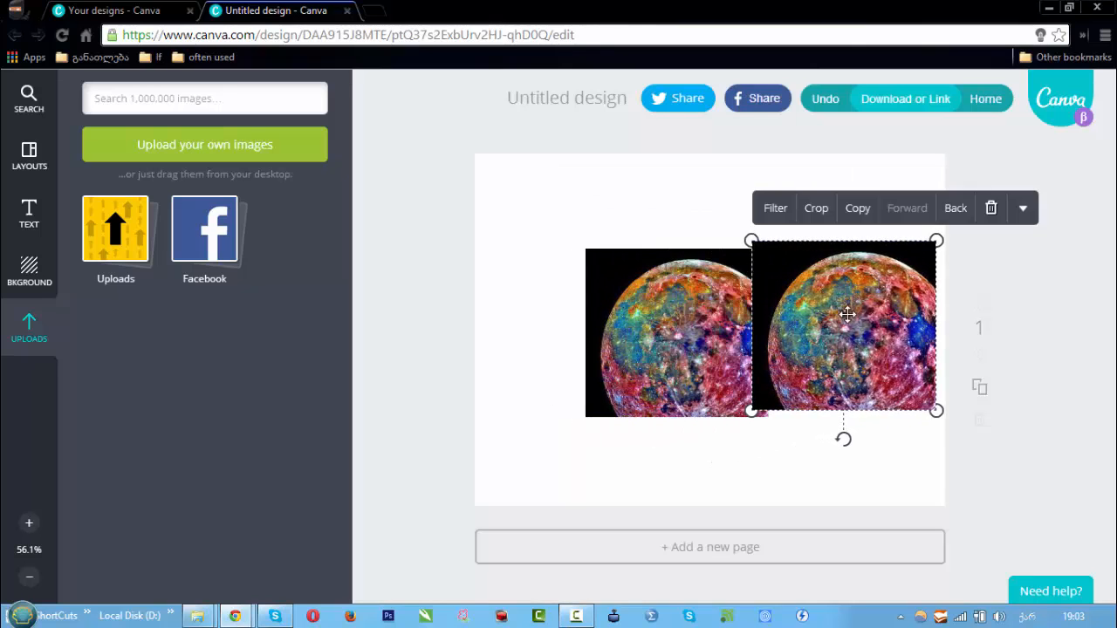
left_click_drag(964, 219, 886, 202)
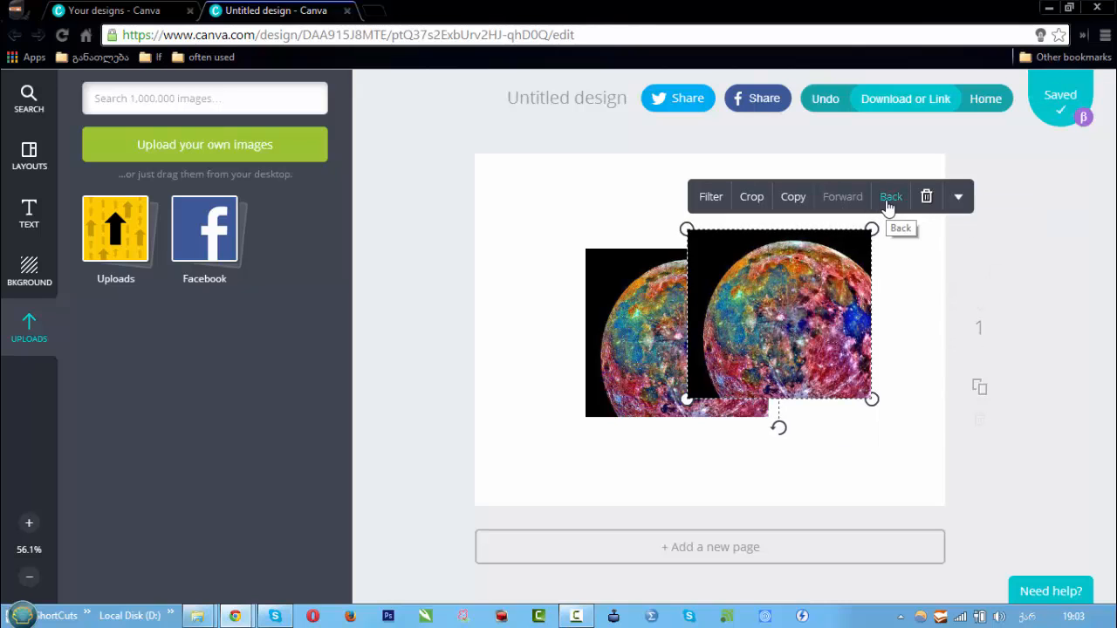
left_click(890, 197)
left_click(842, 199)
Examine the transparency slider and the horizontal and vertical flip options for the front moon image.
left_click(961, 200)
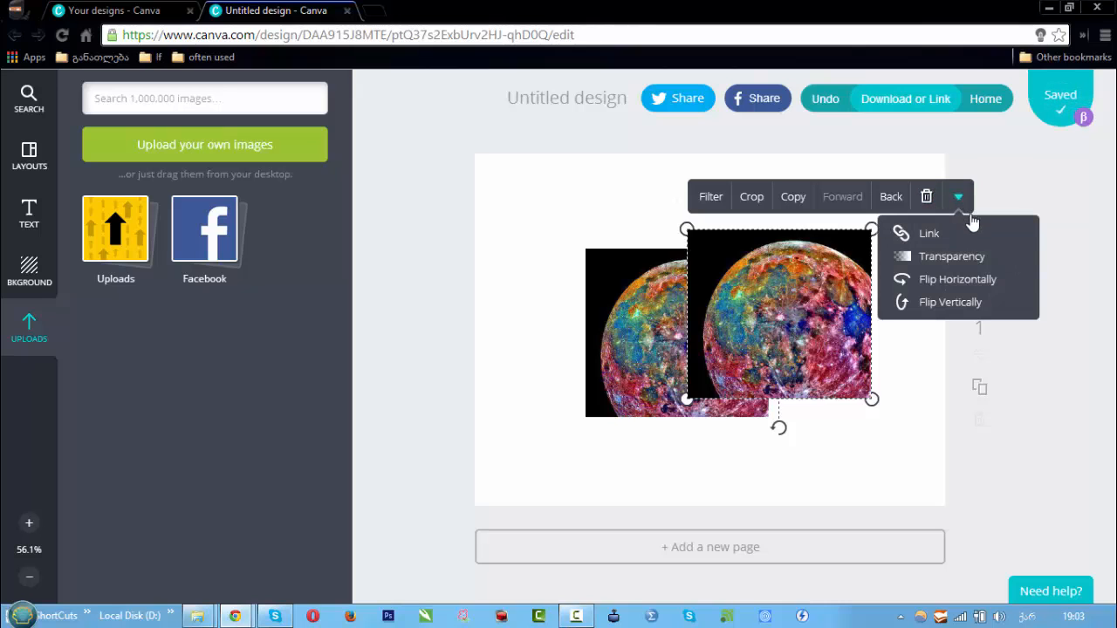
left_click(965, 258)
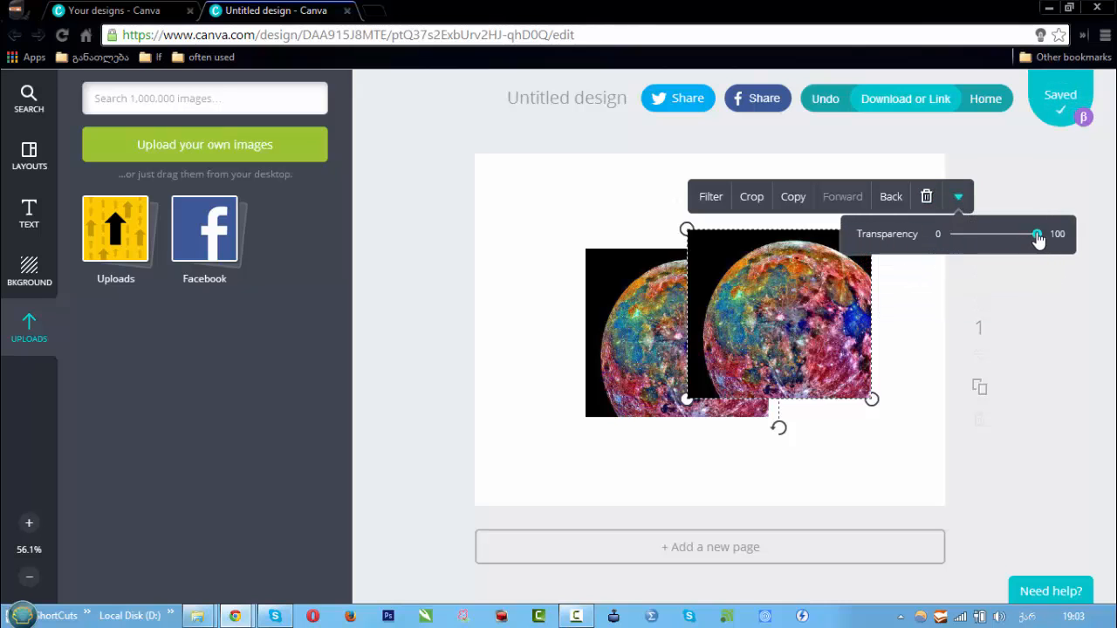
mouse_move(1037, 236)
left_mouse_down()
mouse_move(974, 242)
mouse_move(1031, 242)
left_mouse_up()
left_click(966, 203)
left_click(958, 199)
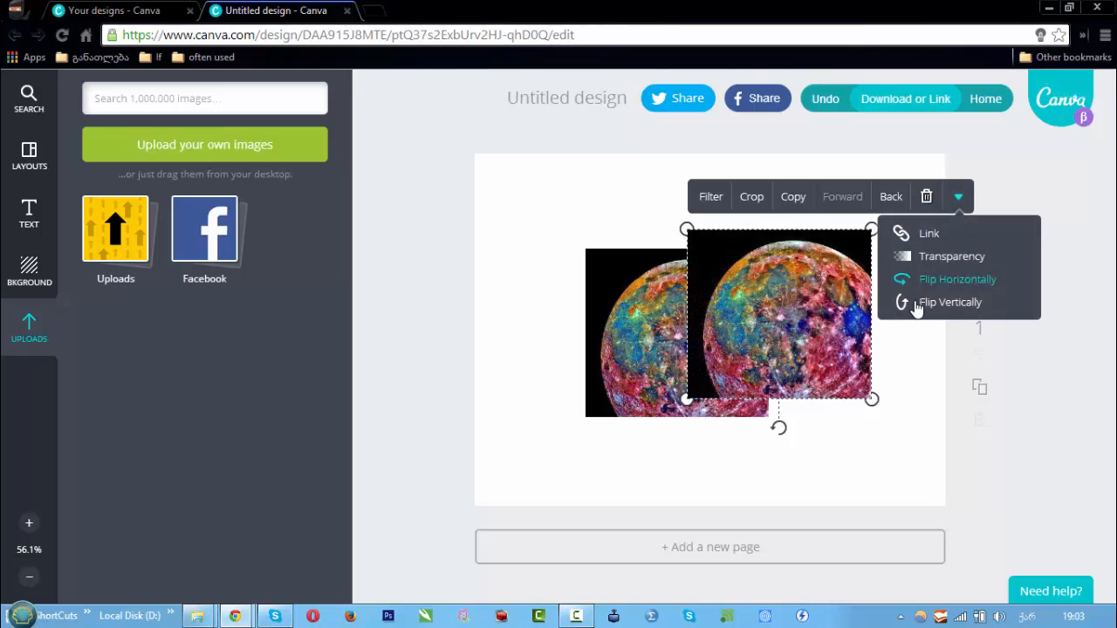
left_click(653, 213)
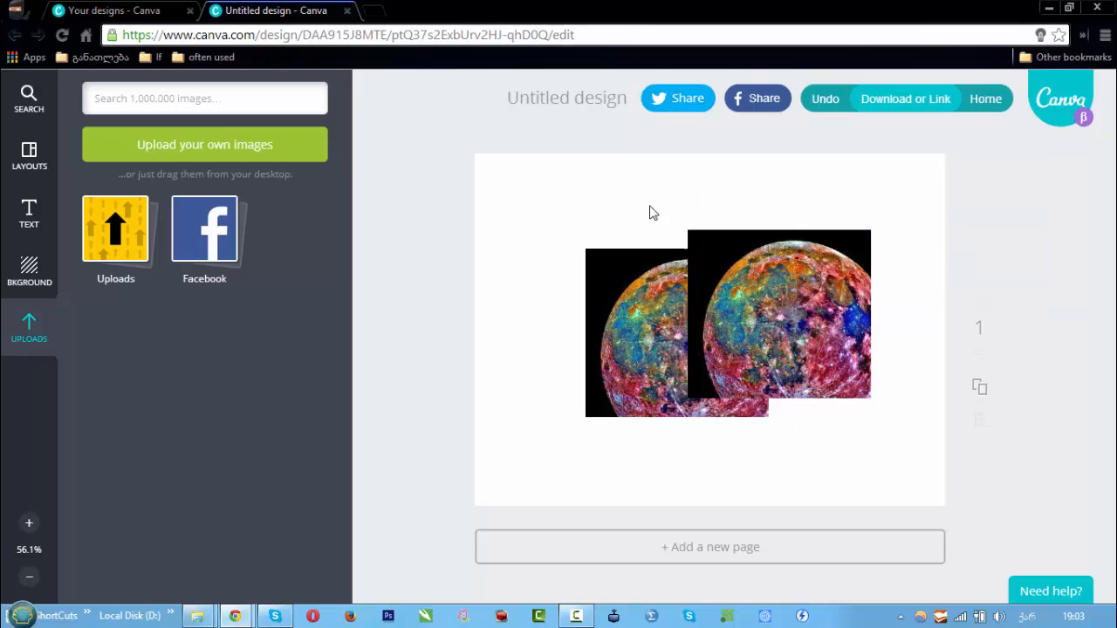
Delete both moon images from the page.
left_click(715, 260)
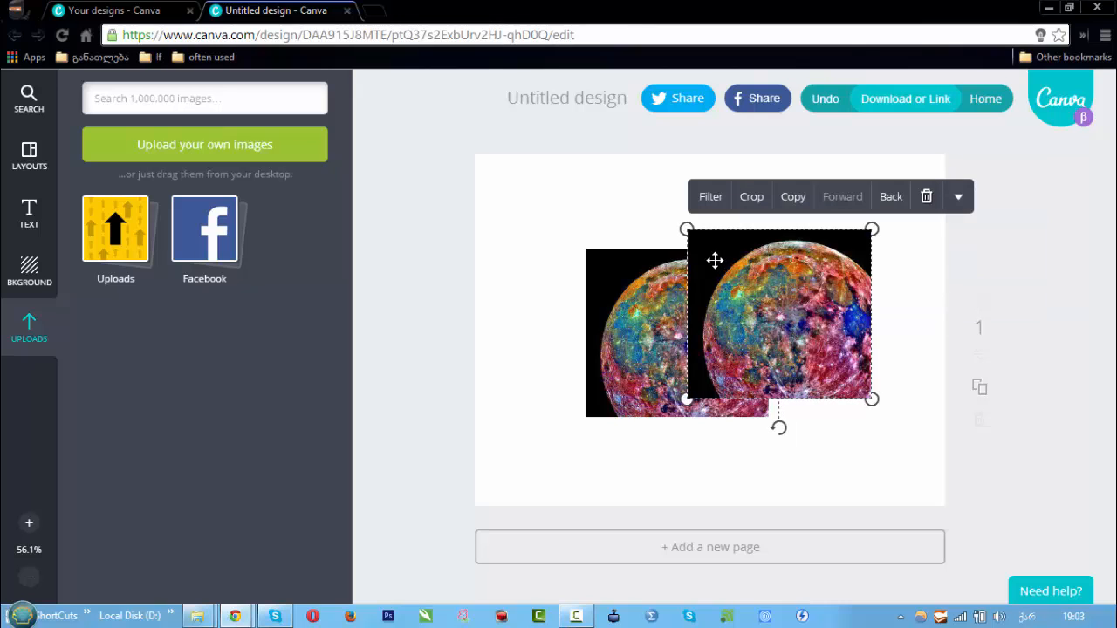
key("Delete")
left_click(658, 300)
key("Delete")
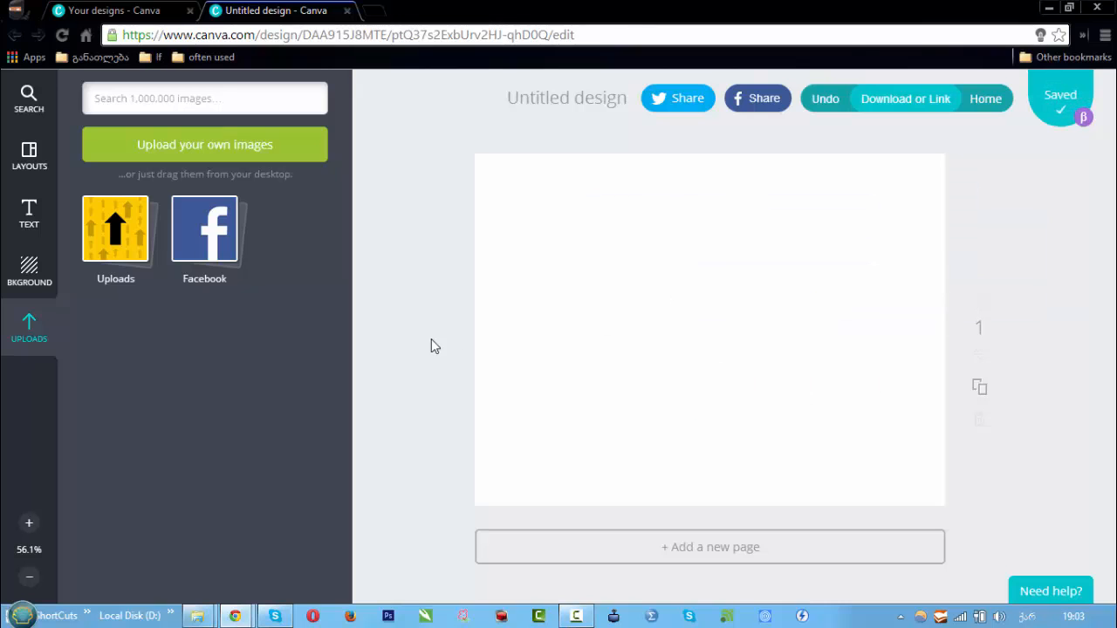
Try the free light-orange patterned background on the page, remove it, and try a solid yellow background.
left_click(41, 276)
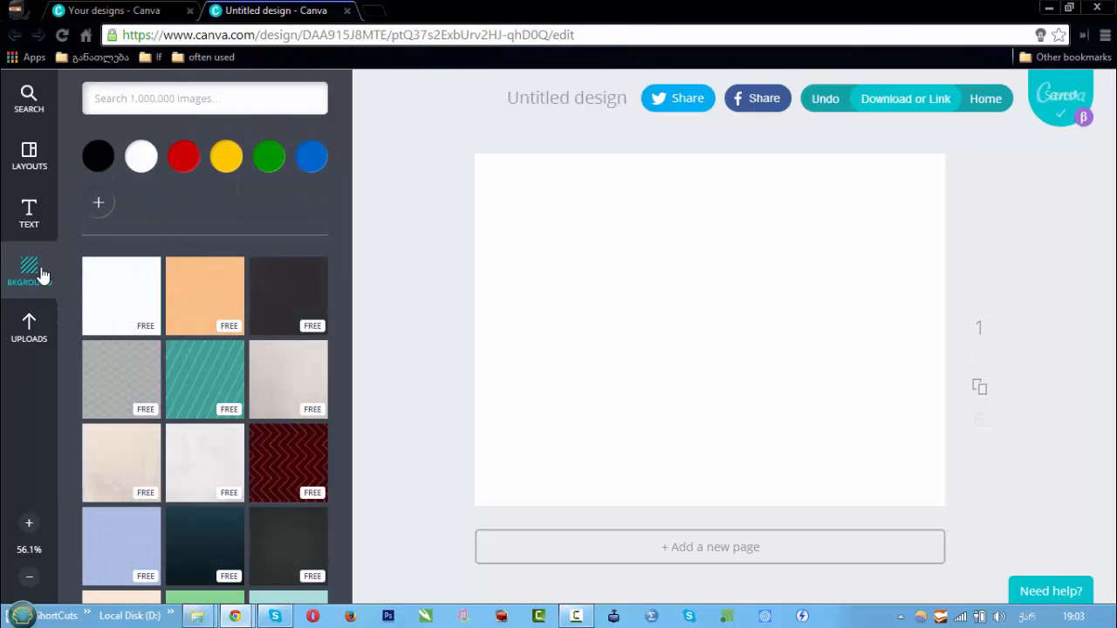
left_click(225, 295)
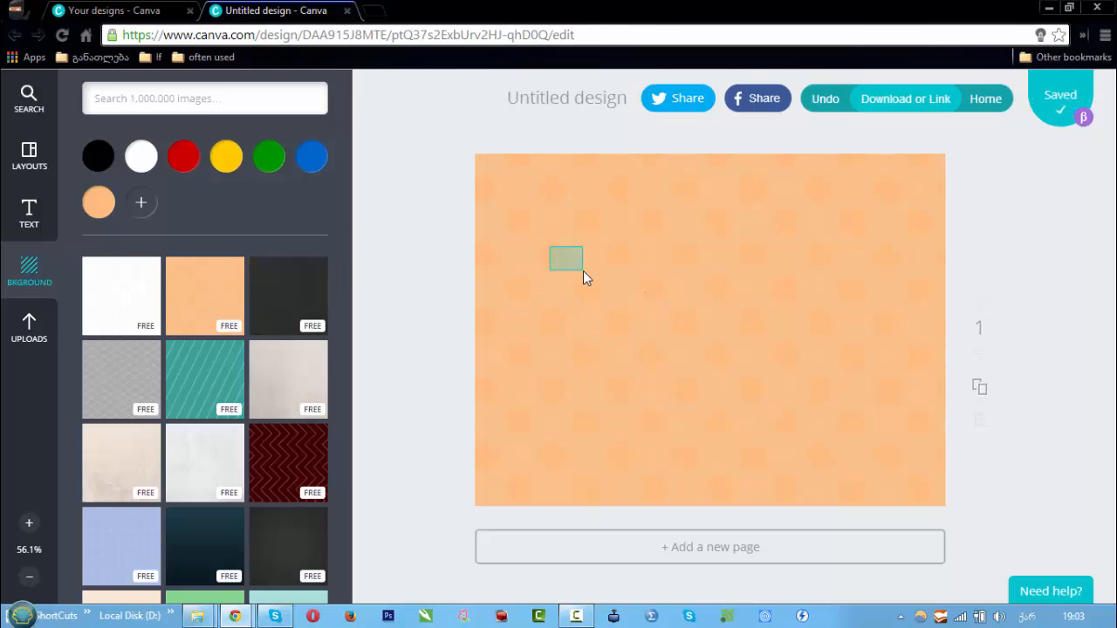
left_click(581, 253)
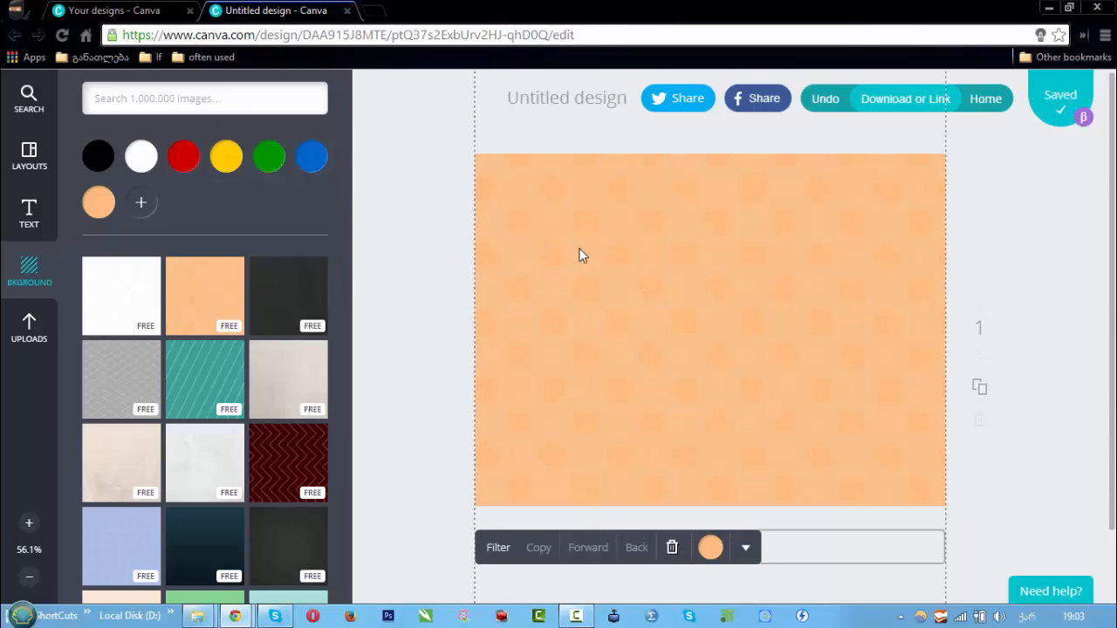
key("Delete")
left_click(224, 164)
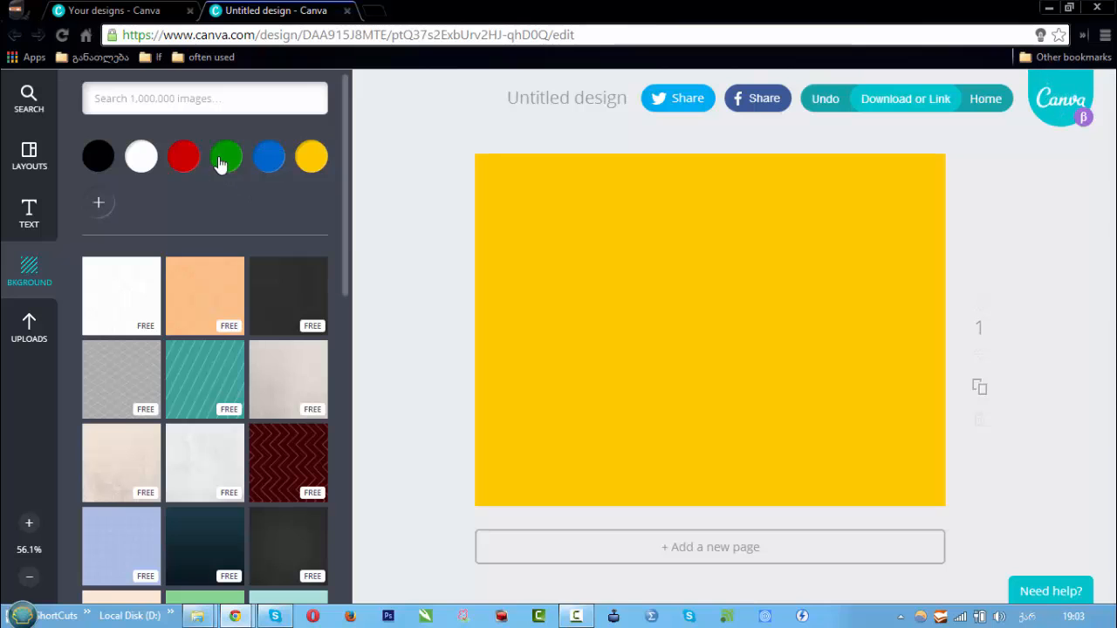
Fill the page background with a custom orange picked from the color wheel.
left_click(98, 202)
mouse_move(155, 276)
left_mouse_down()
mouse_move(174, 287)
mouse_move(149, 252)
mouse_move(152, 331)
mouse_move(233, 326)
left_mouse_up()
double_click(201, 422)
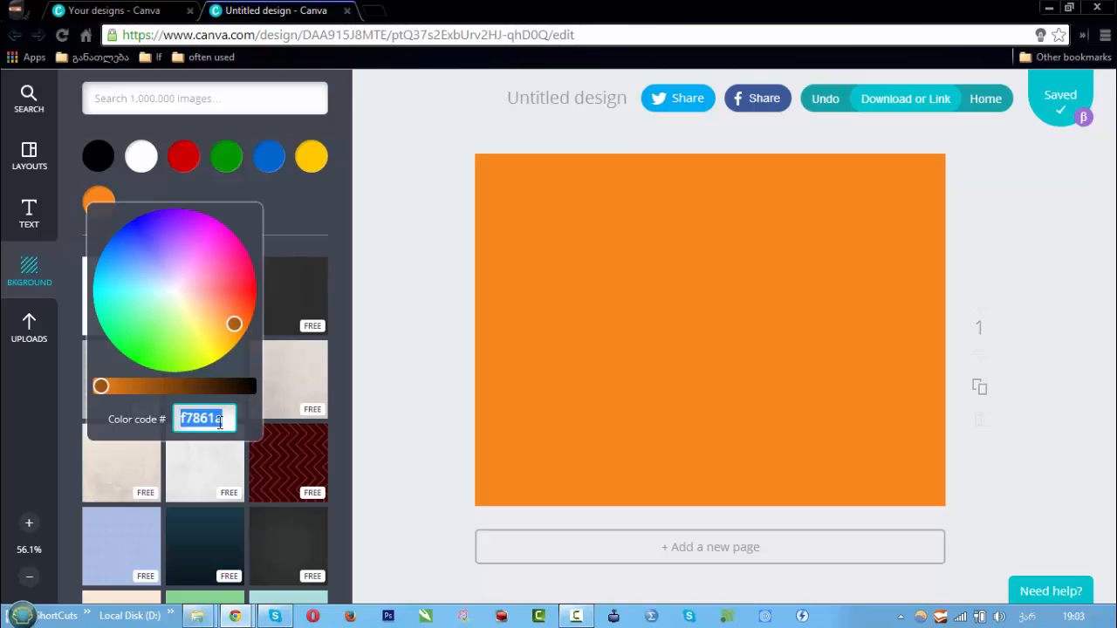
left_click(151, 190)
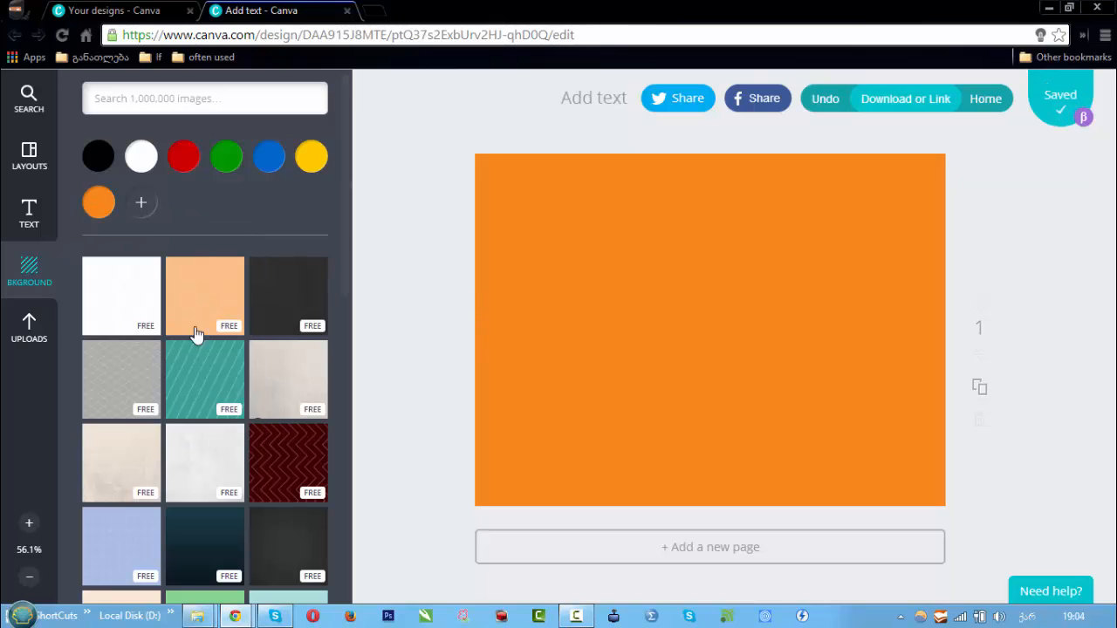
Add a heading reading "სათაური" in the page's upper-left area, with its text box widened toward the right.
left_click(31, 225)
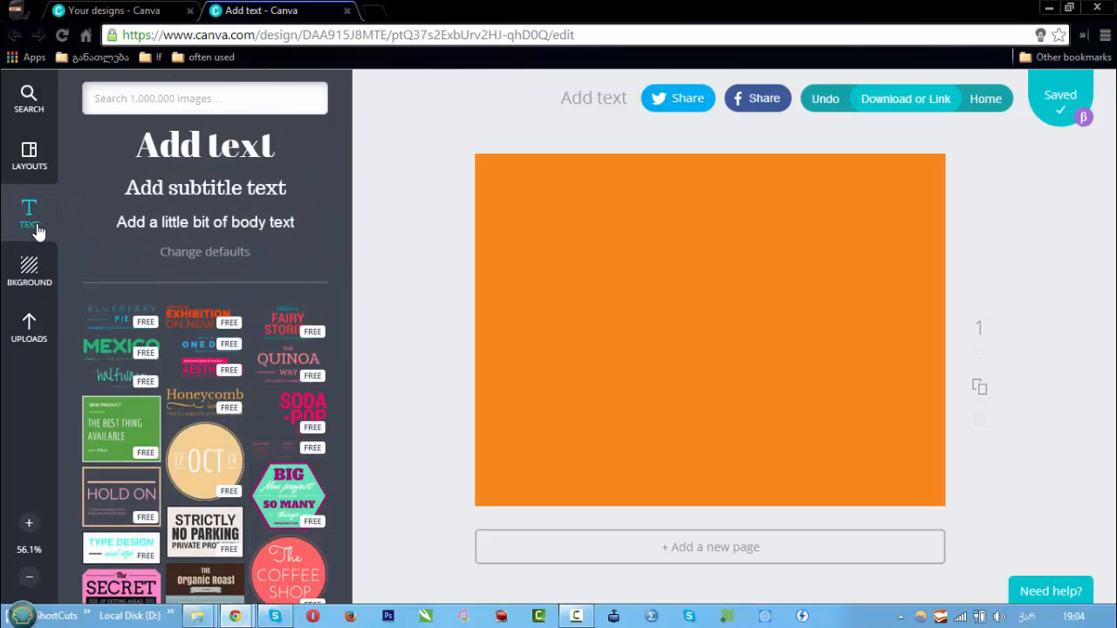
left_click(214, 147)
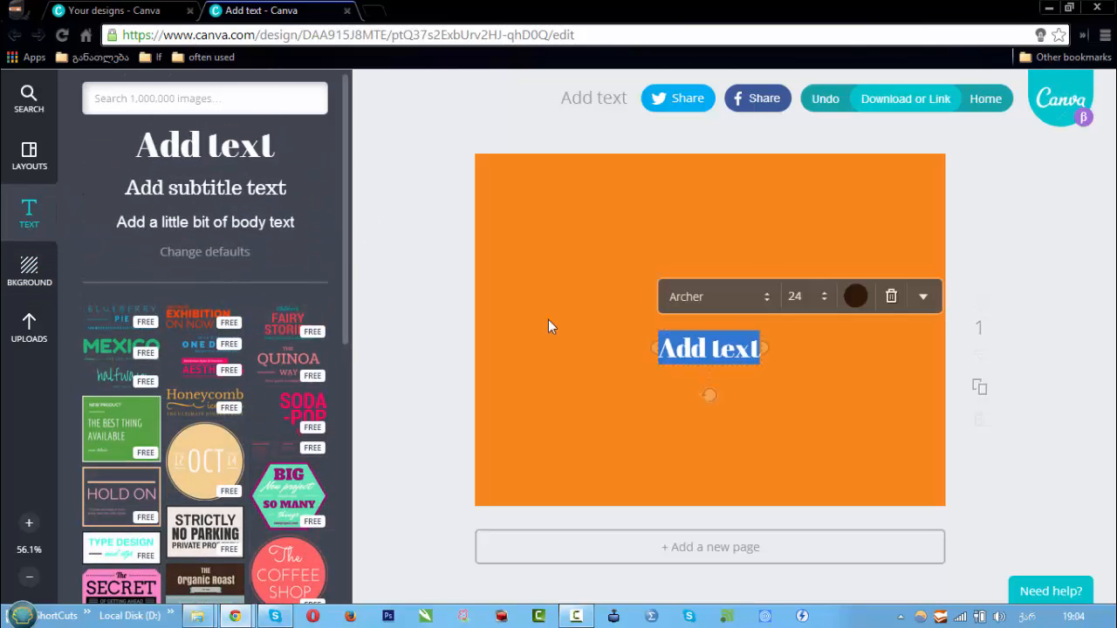
left_click_drag(665, 321, 514, 181)
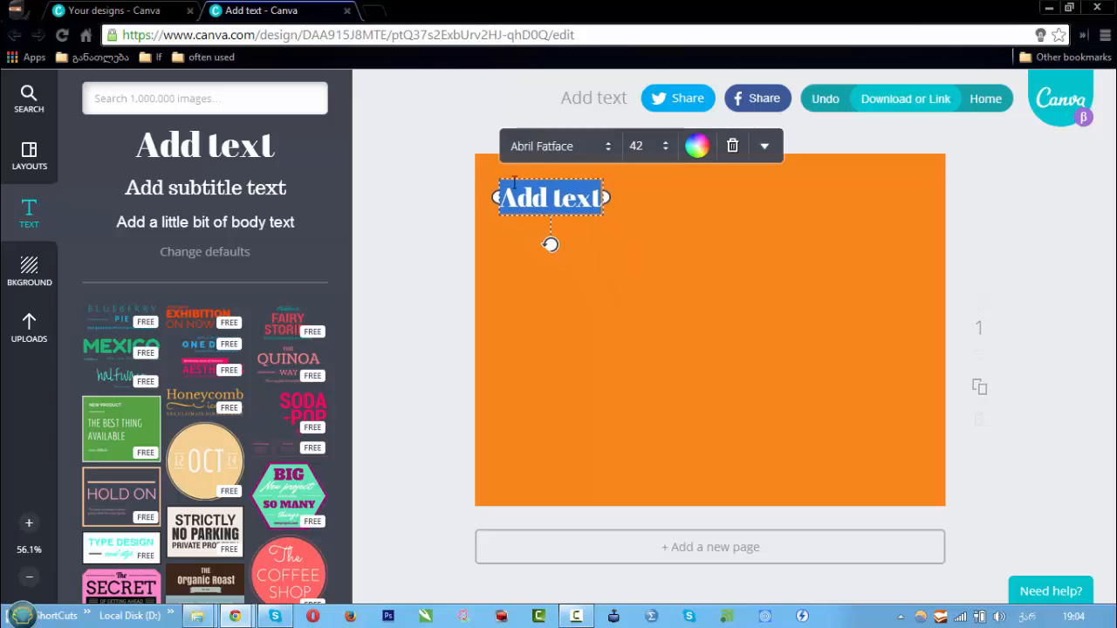
left_click_drag(605, 199, 761, 198)
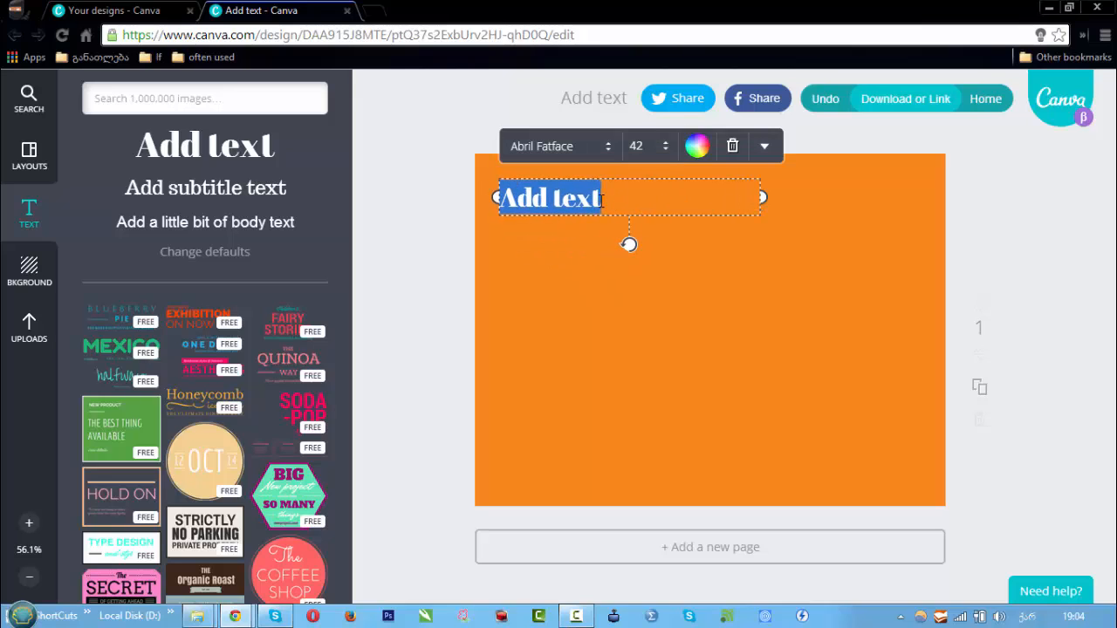
triple_click(600, 200)
type("სათაური")
left_click(459, 256)
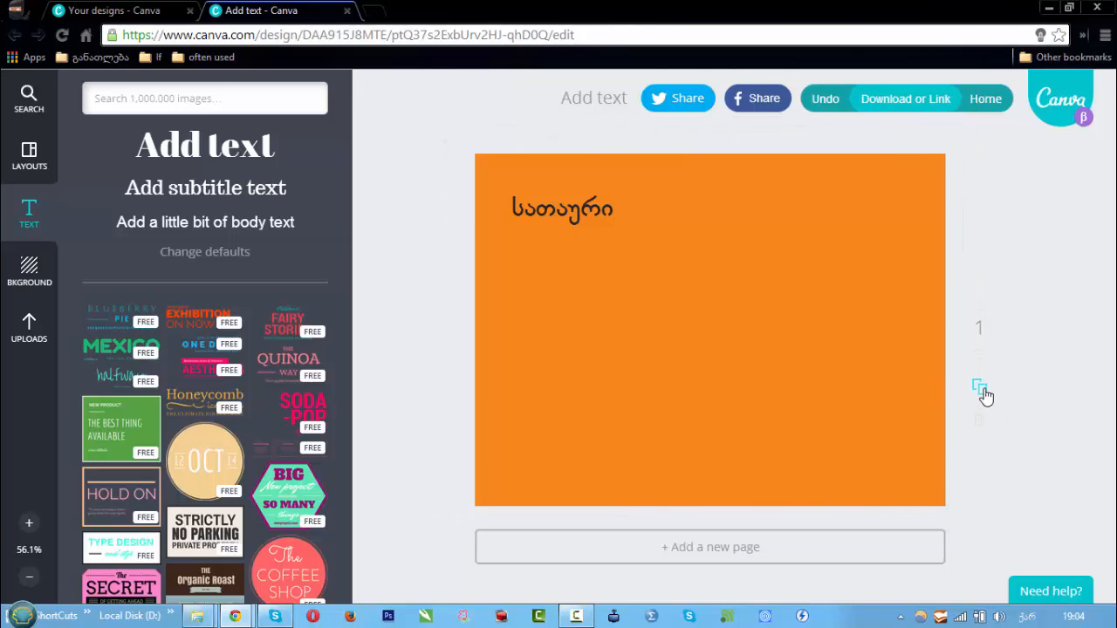
Add a second page and place a heading reading "ნაწილი 1" on it.
left_click(656, 539)
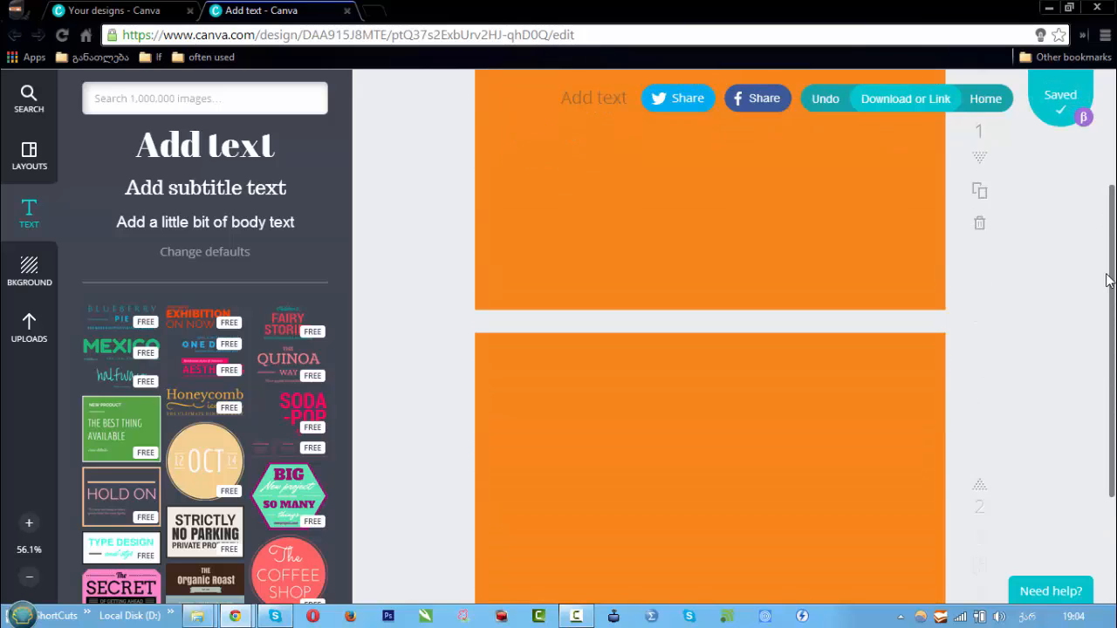
left_click(192, 144)
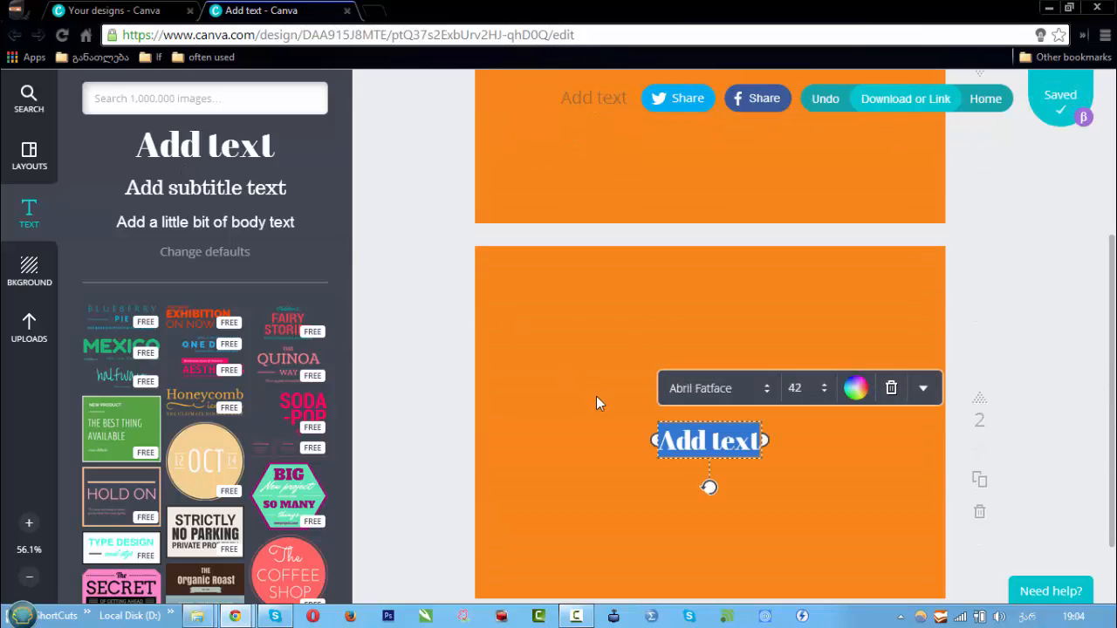
type("აწილი 1")
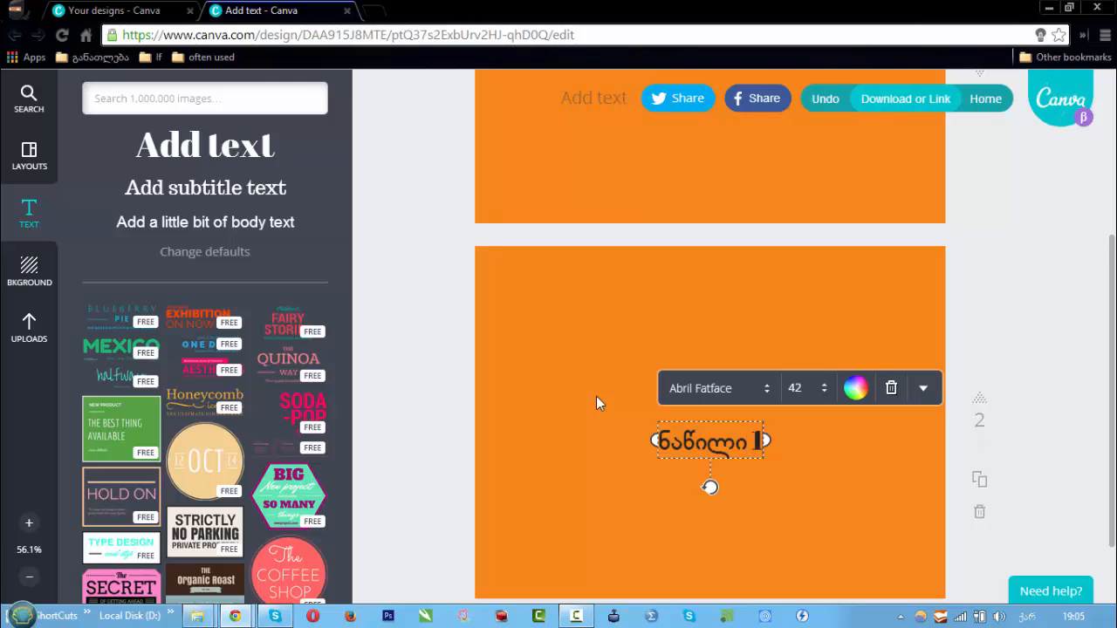
left_click(429, 417)
Browse the available fonts for the second page's heading.
left_click(666, 438)
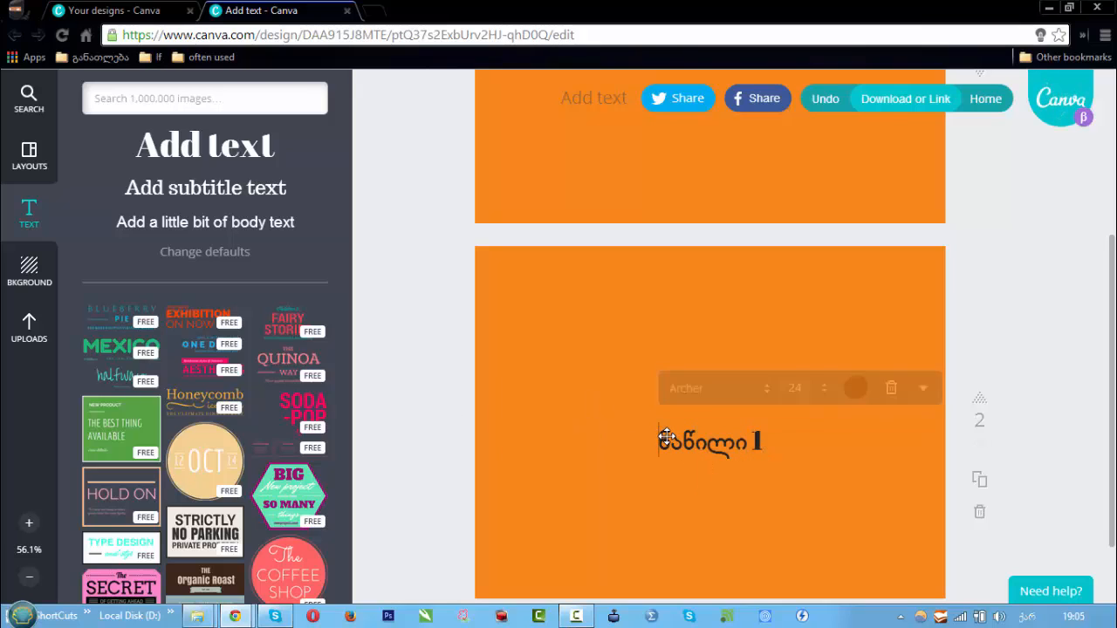
scroll(1106, 417, "down", 2)
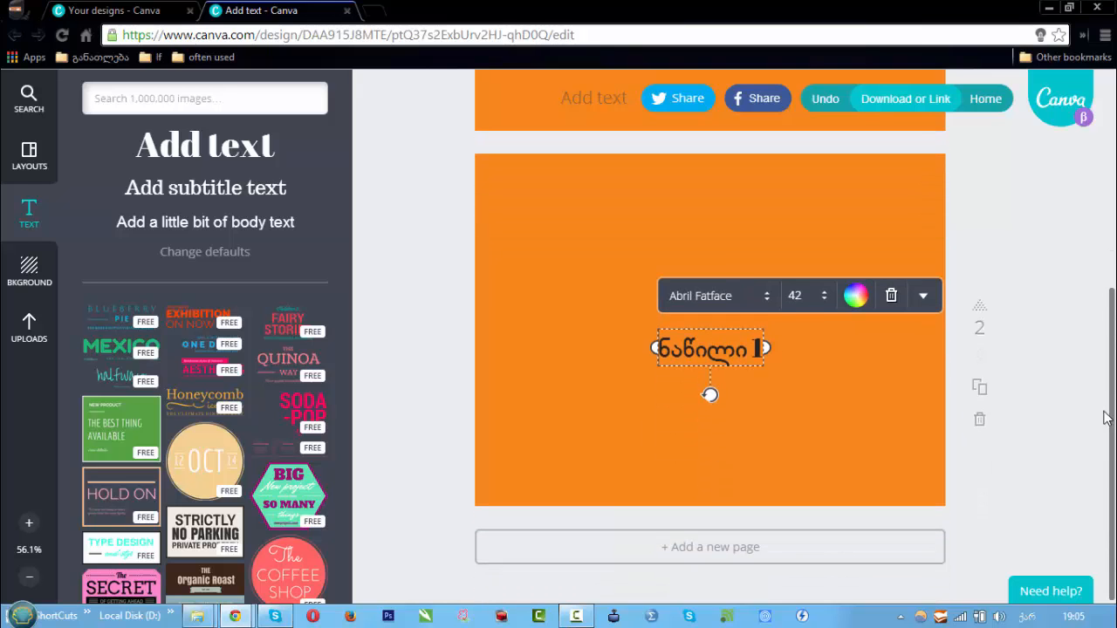
left_click(763, 298)
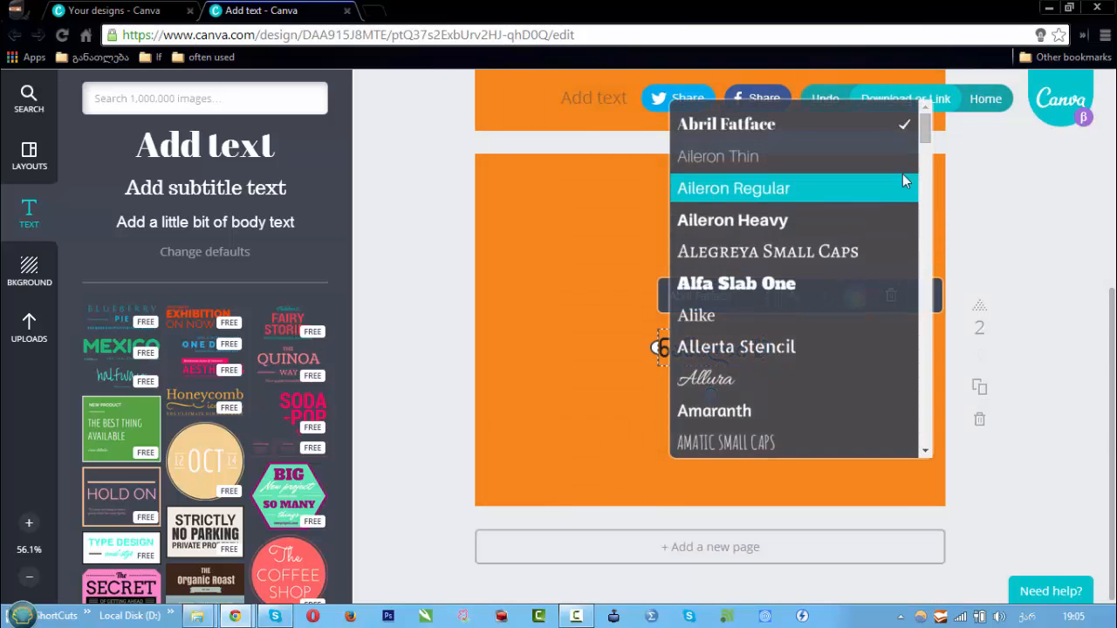
left_click_drag(923, 136, 914, 387)
left_click(568, 365)
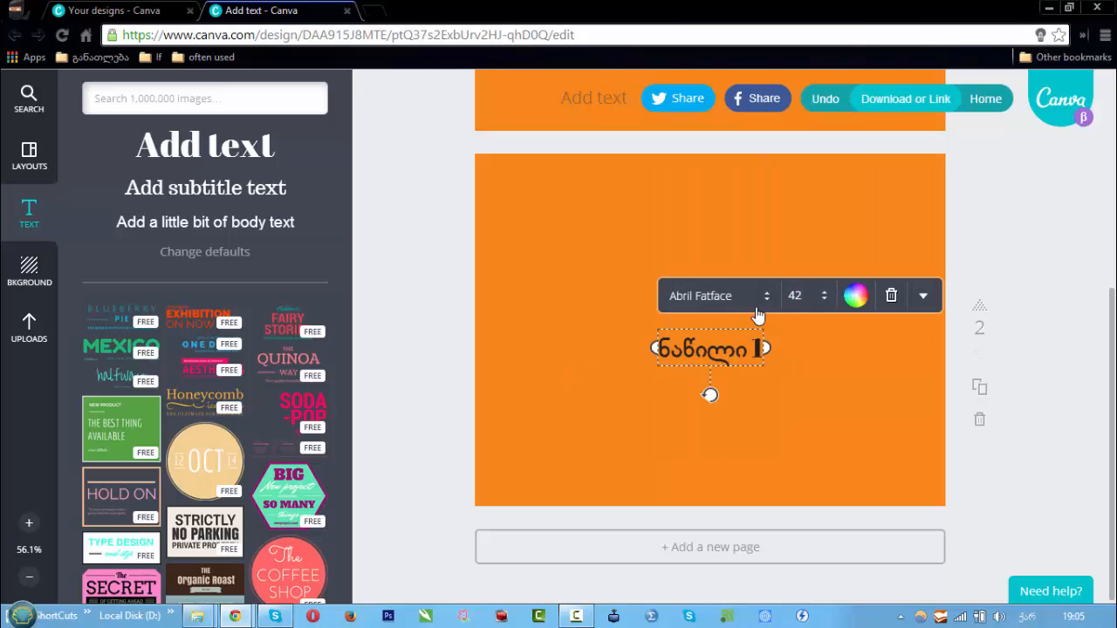
Set the second page's heading to font size 96 and move it up and left toward the page center.
left_click(823, 298)
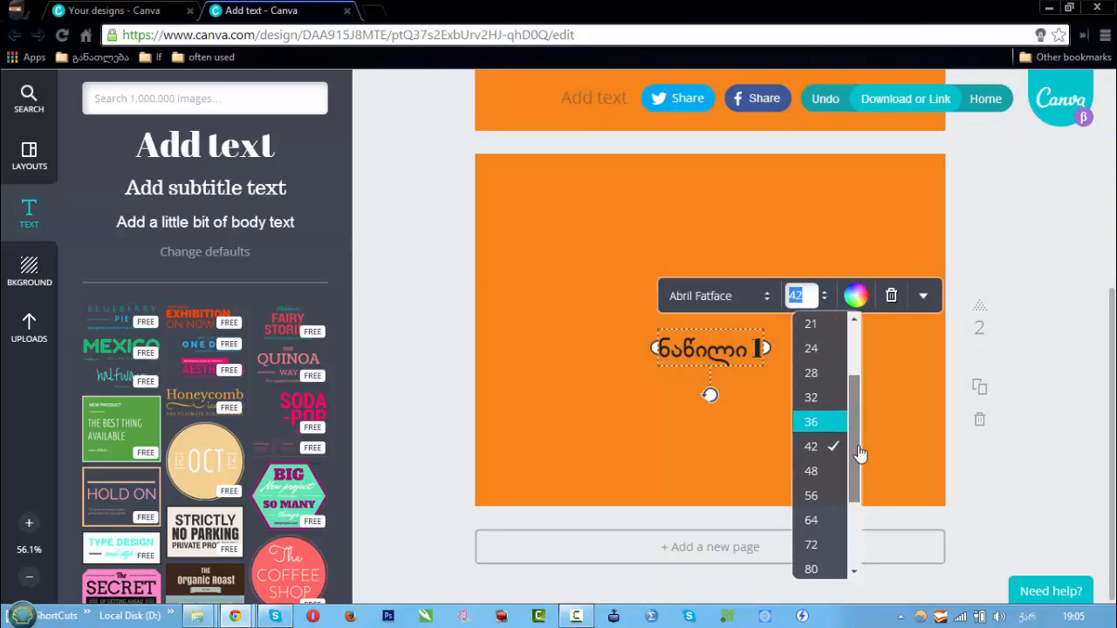
scroll(835, 490, "down", 3)
left_click(835, 488)
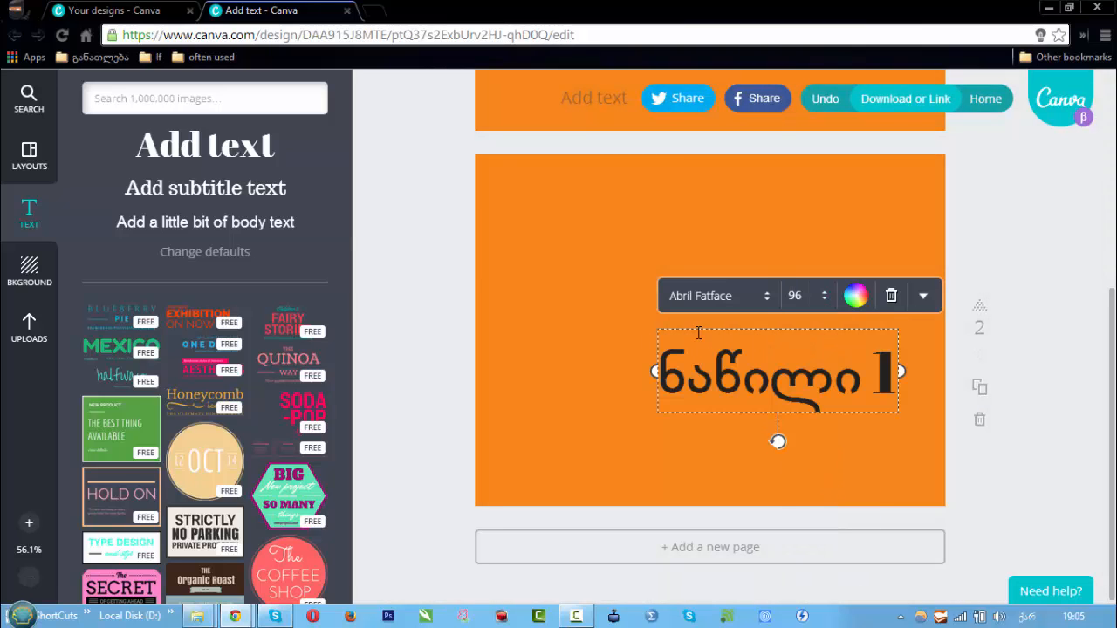
left_click_drag(654, 350, 593, 301)
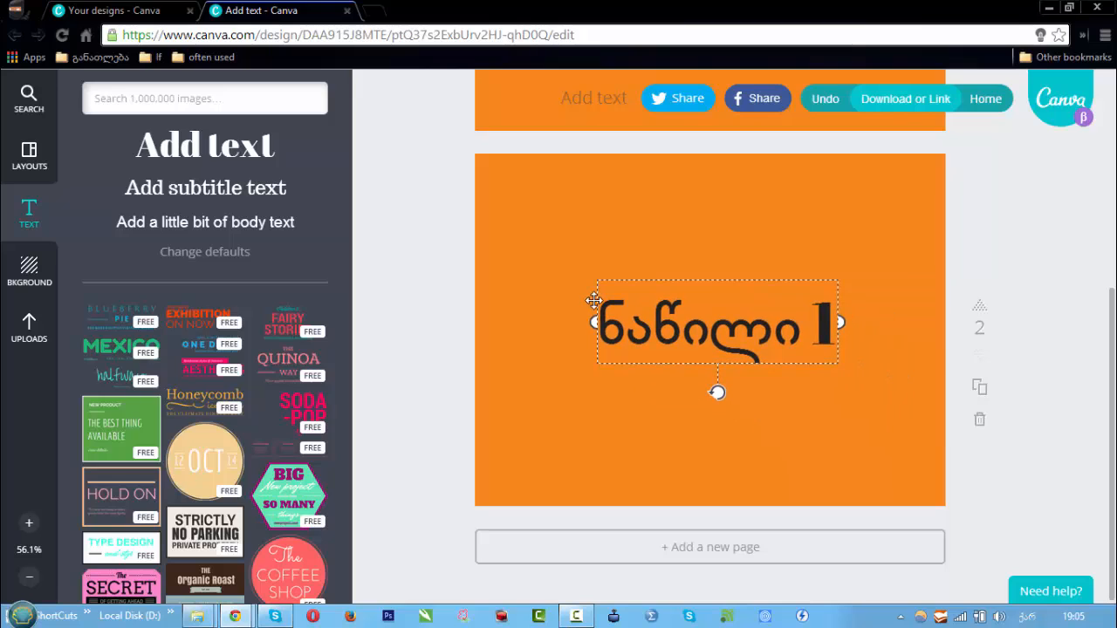
Check the heading's color choices, format it as a bulleted list item, and shift it left on the page.
left_click(793, 248)
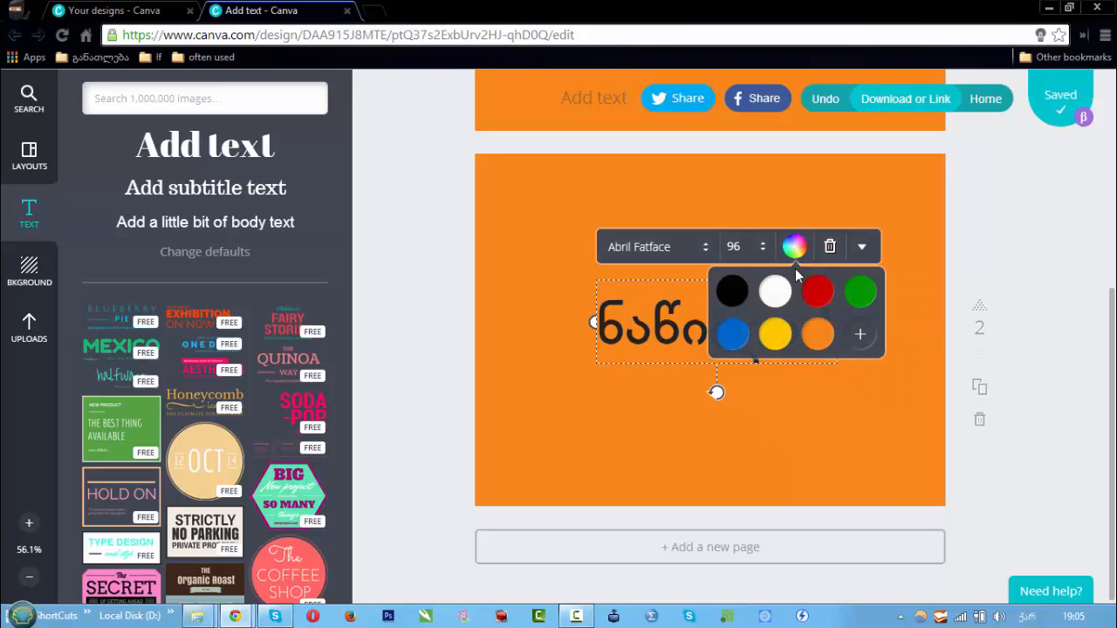
left_click(860, 247)
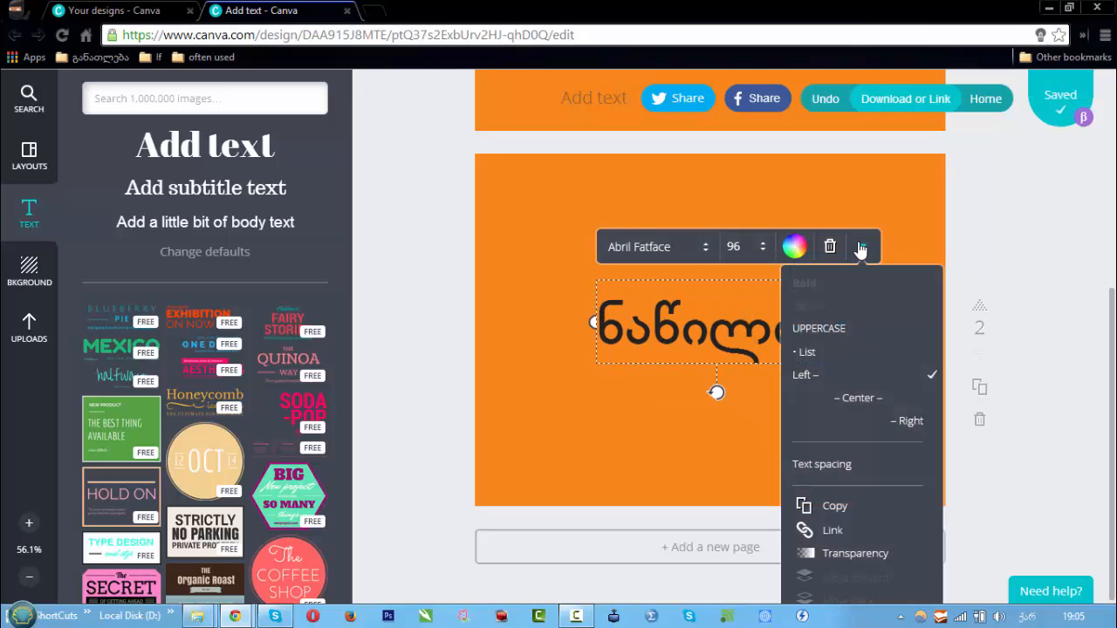
left_click(820, 354)
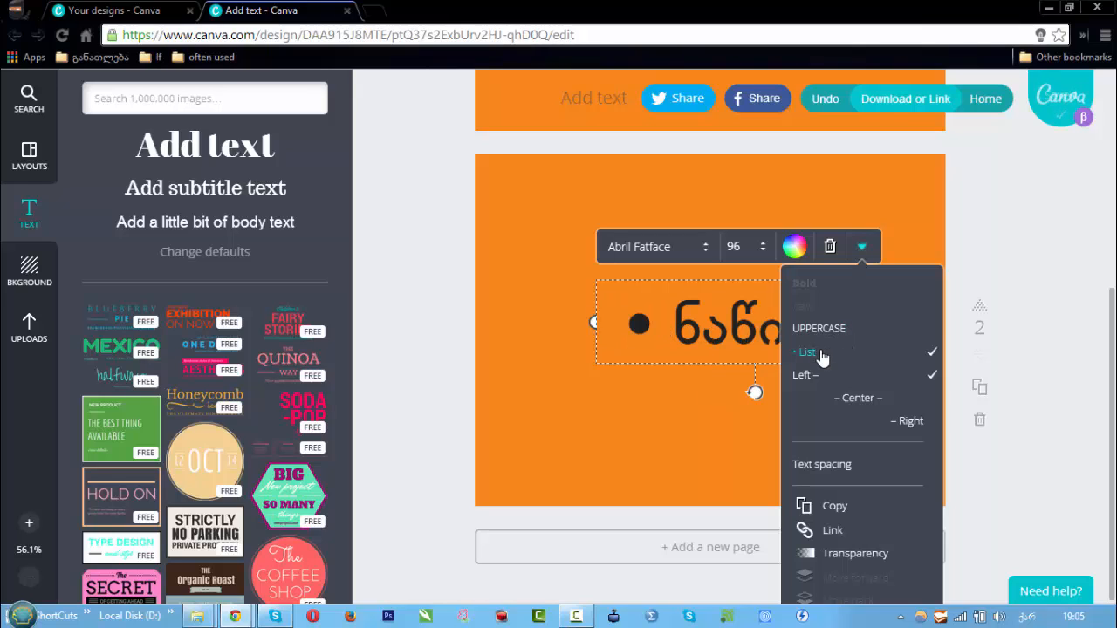
left_click_drag(593, 294, 534, 283)
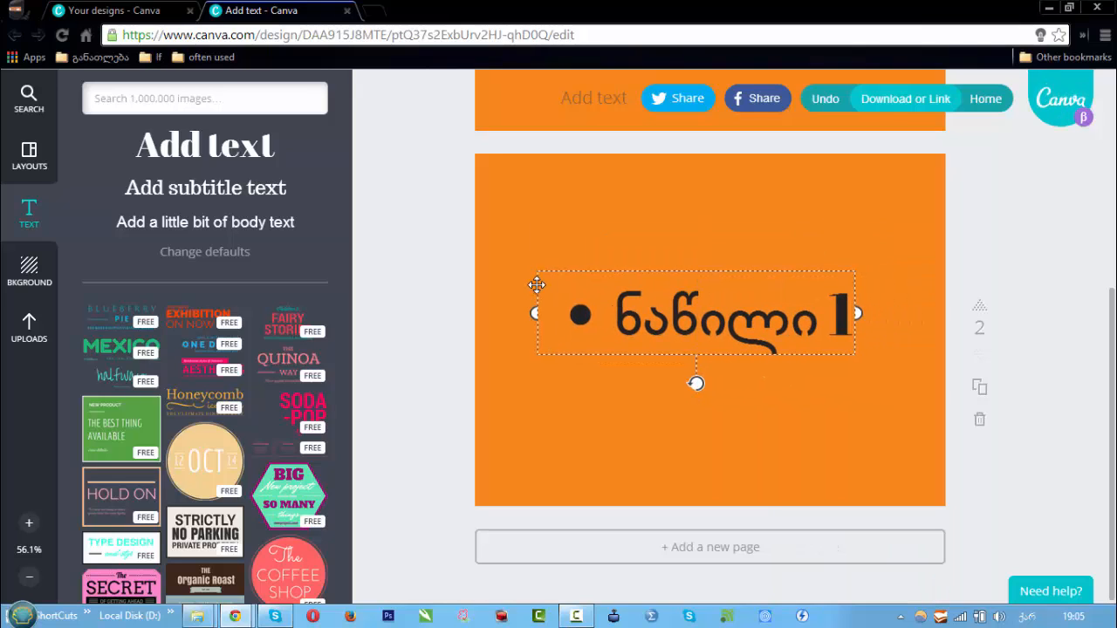
Align the bulleted heading to the right and widen its text box on both sides, reaching the page's right edge.
left_click(804, 239)
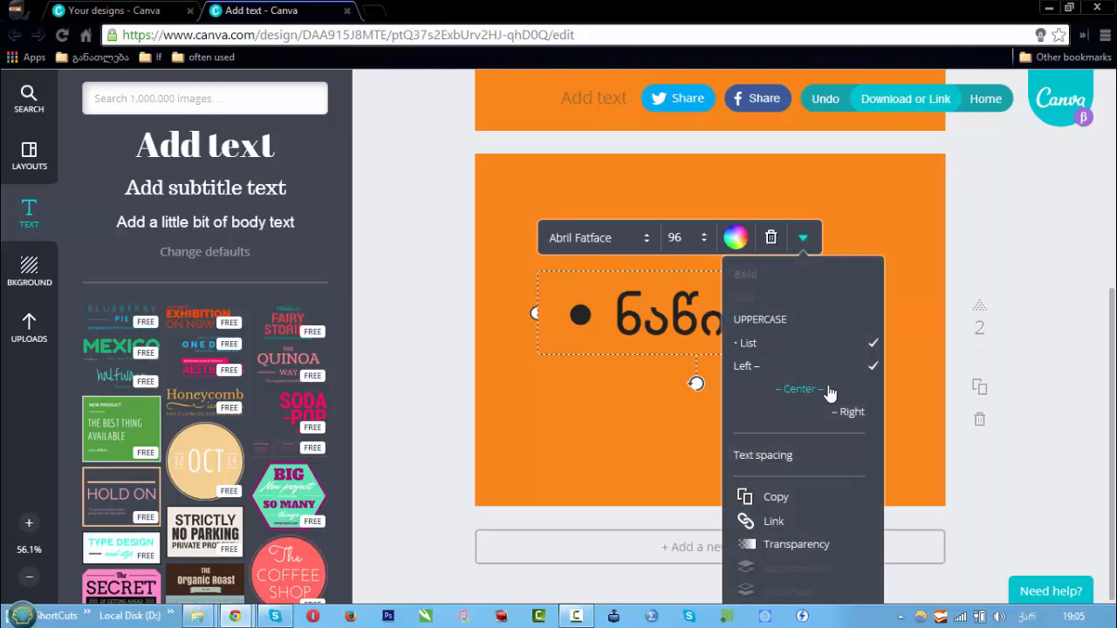
left_click(862, 414)
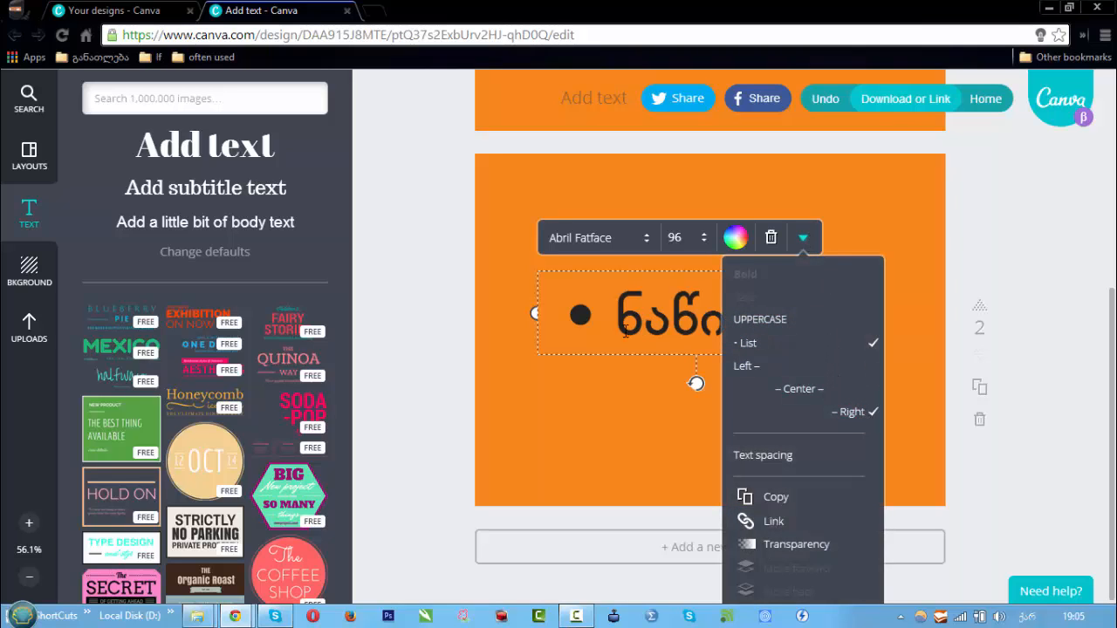
mouse_move(530, 310)
left_mouse_down()
mouse_move(511, 301)
mouse_move(509, 312)
left_mouse_up()
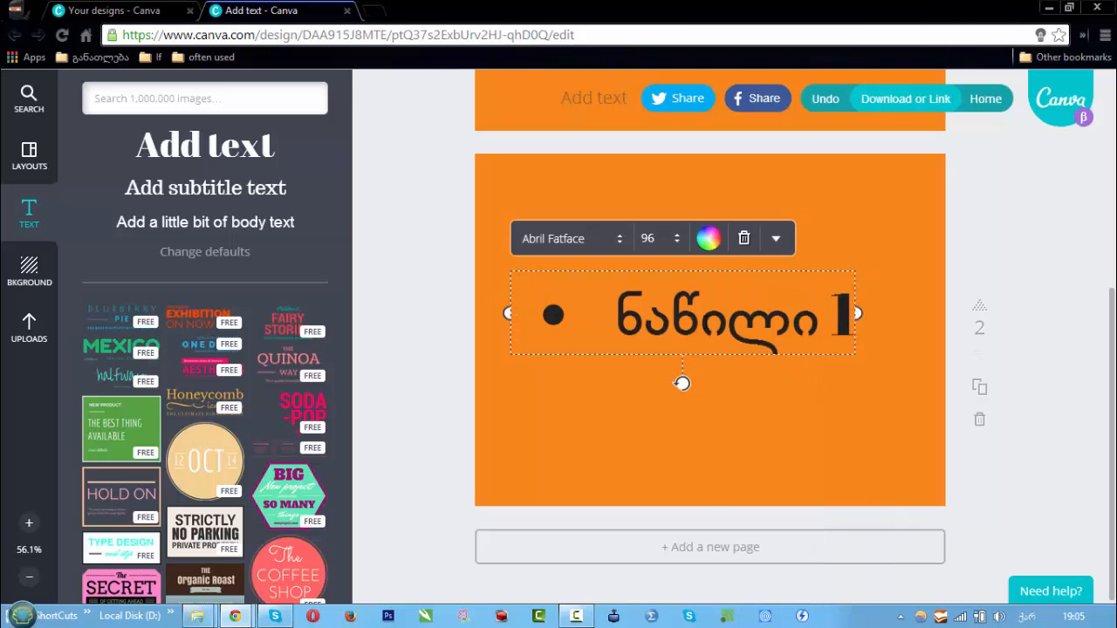
left_click_drag(861, 305, 943, 312)
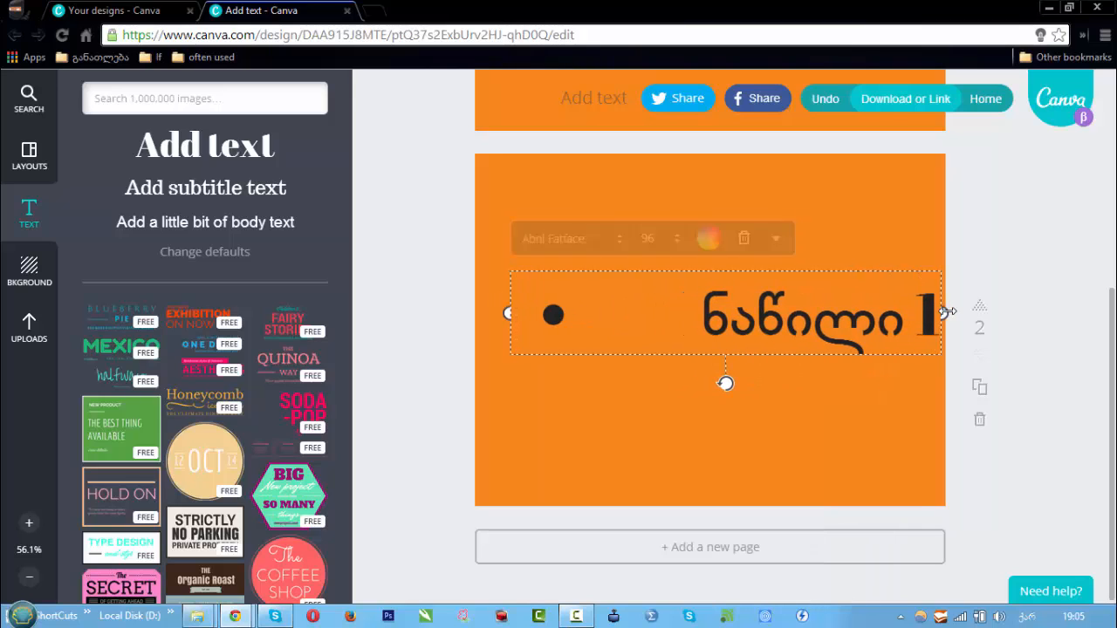
Center-align the bulleted heading, make a copy of it, and place the copy directly below the original.
left_click(773, 247)
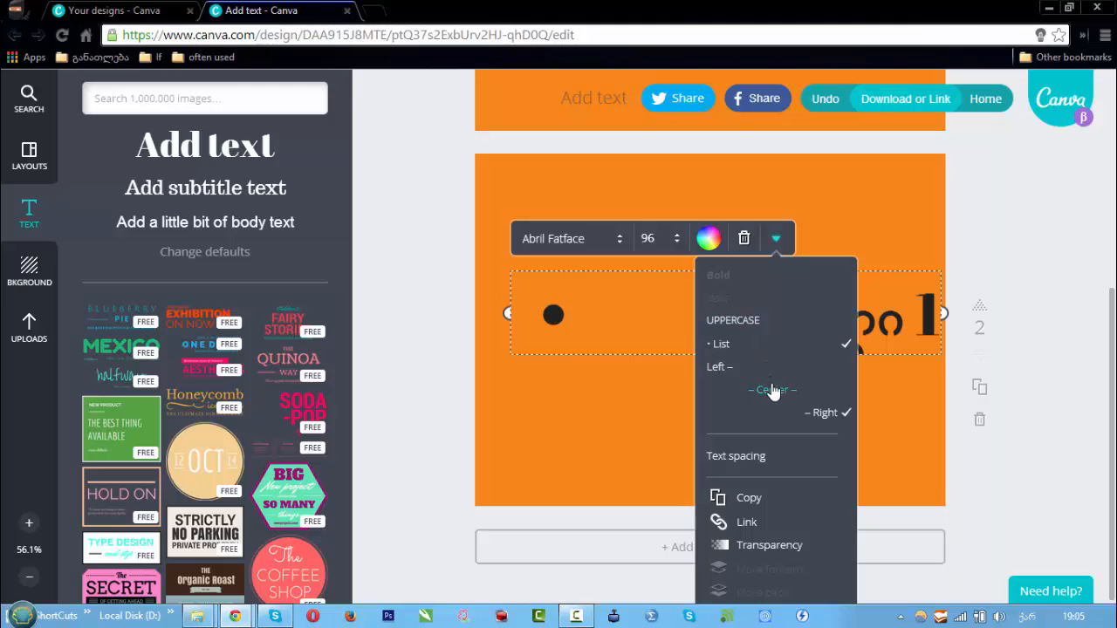
left_click(772, 390)
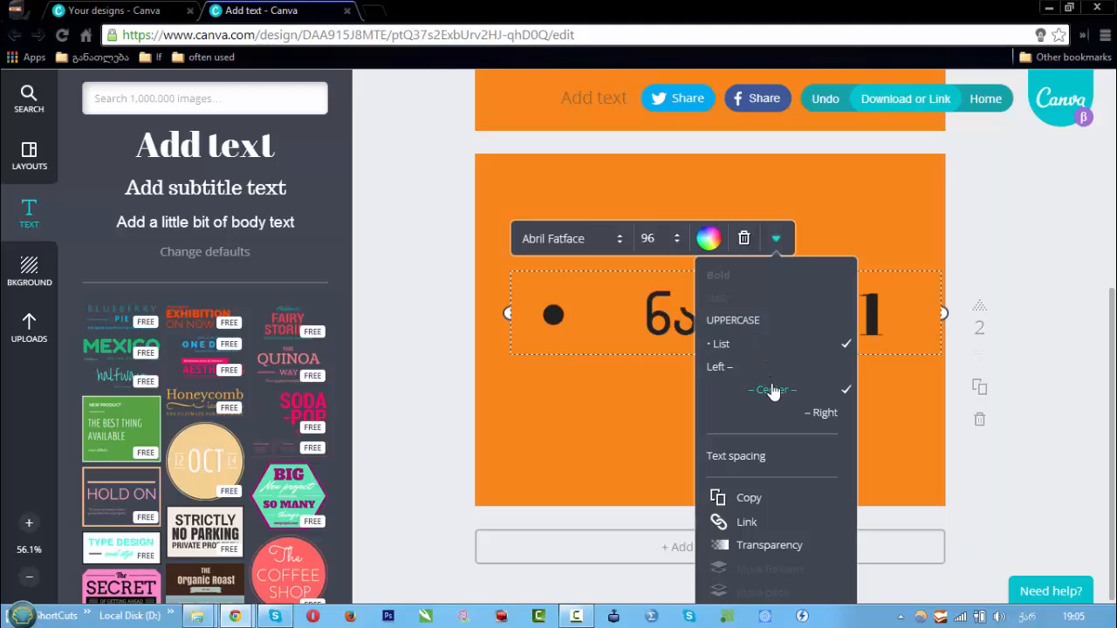
left_click(779, 499)
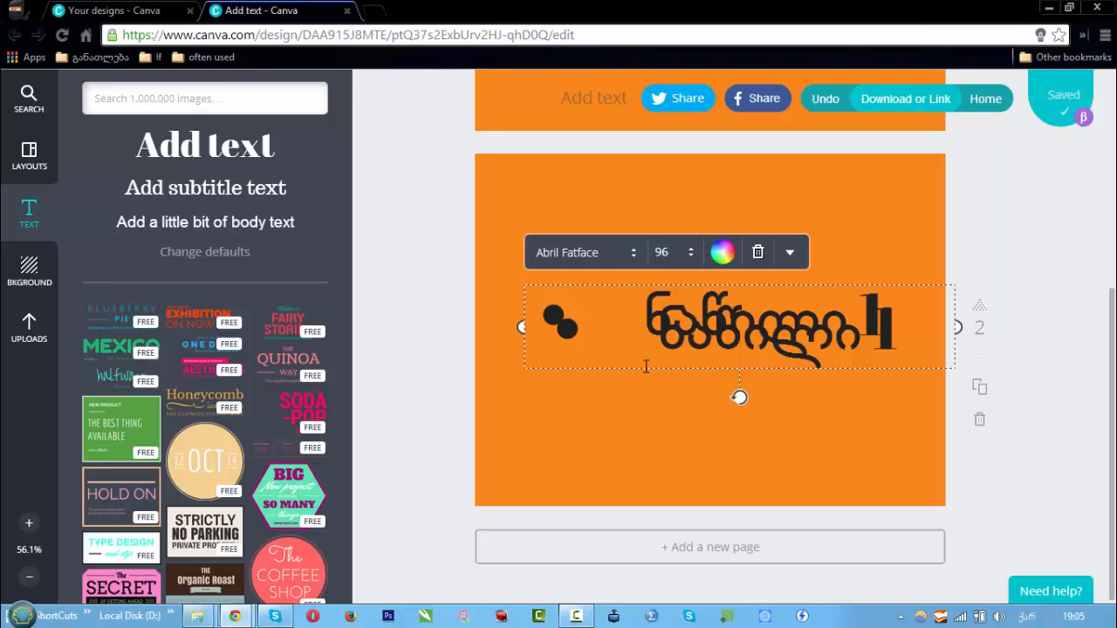
left_click_drag(646, 372, 632, 432)
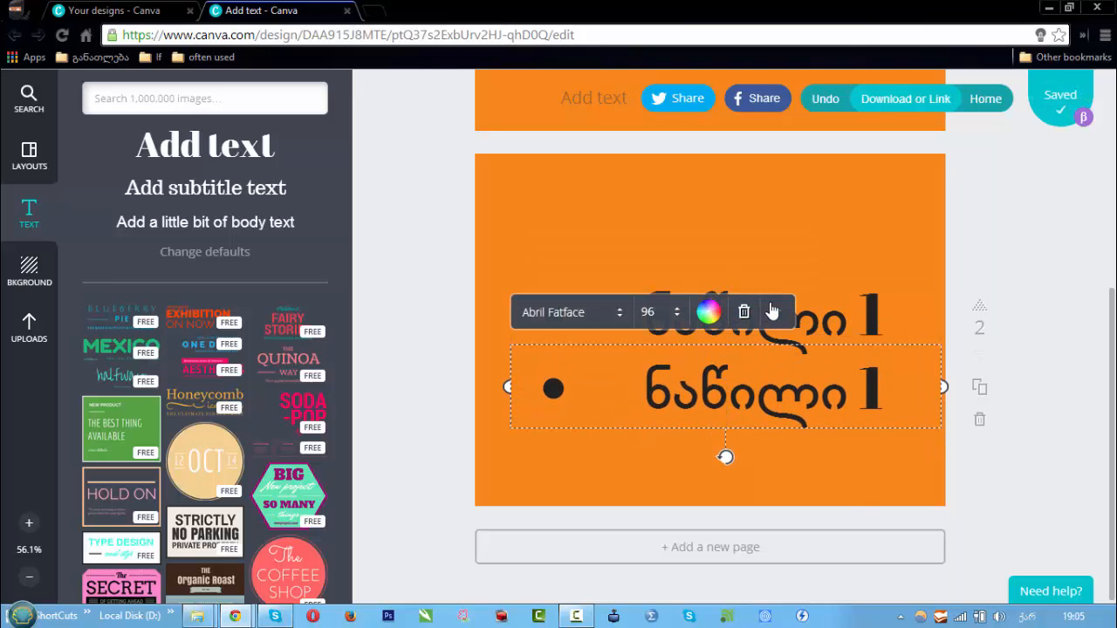
Check the transparency setting of the lower bulleted heading and deselect it.
left_click(772, 312)
scroll(780, 524, "down", 1)
left_click(747, 553)
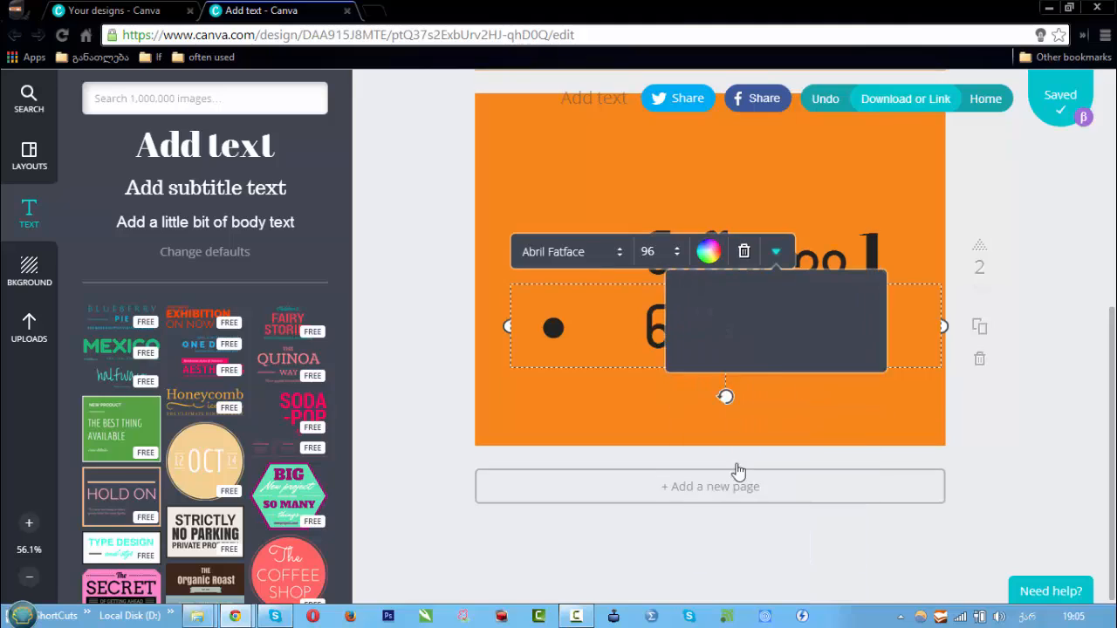
scroll(737, 471, "up", 1)
mouse_move(853, 358)
left_mouse_down()
mouse_move(808, 350)
mouse_move(854, 350)
left_mouse_up()
left_click(1005, 268)
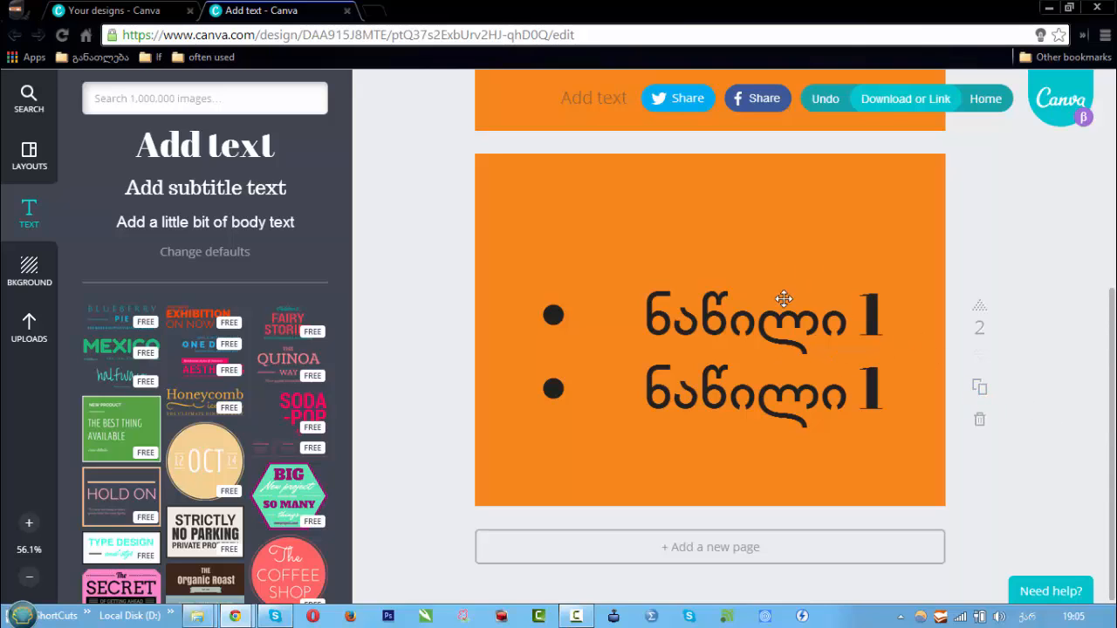
Duplicate the second page with its two bulleted headings and add a new page at the end.
left_click(977, 390)
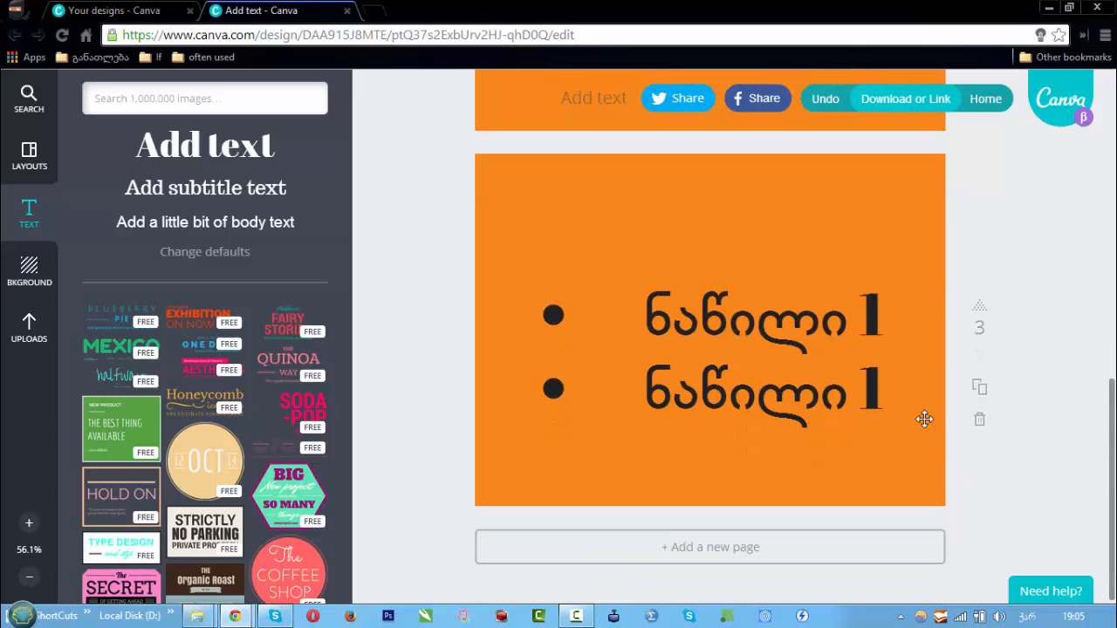
left_click(727, 550)
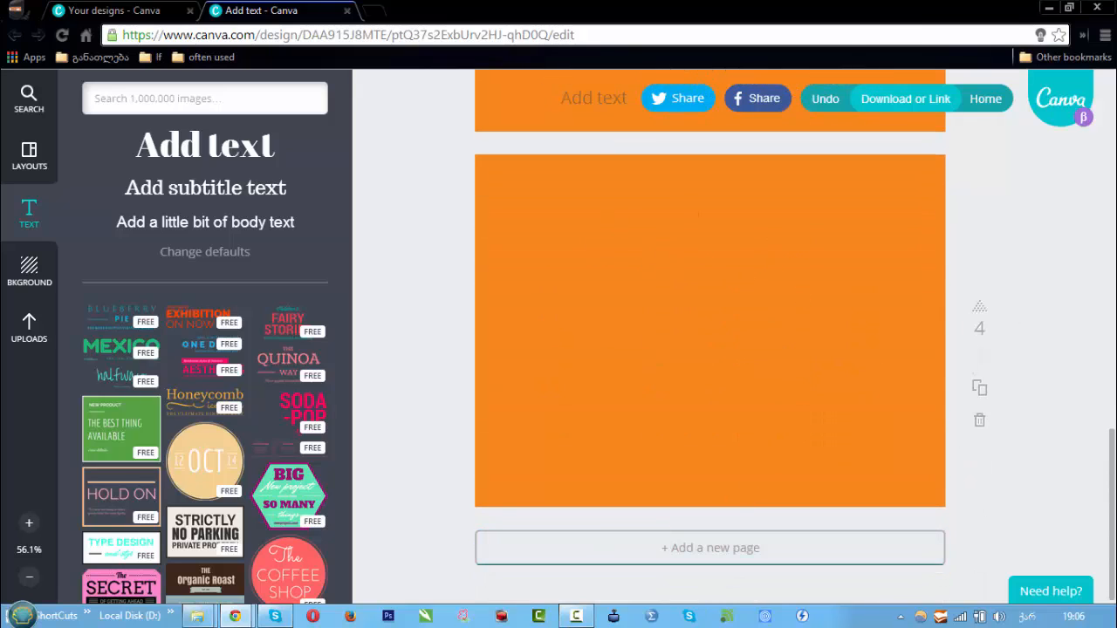
Place the "Children's Fairy Stories" text design in the middle of the first page and enlarge it.
scroll(721, 311, "up", 5)
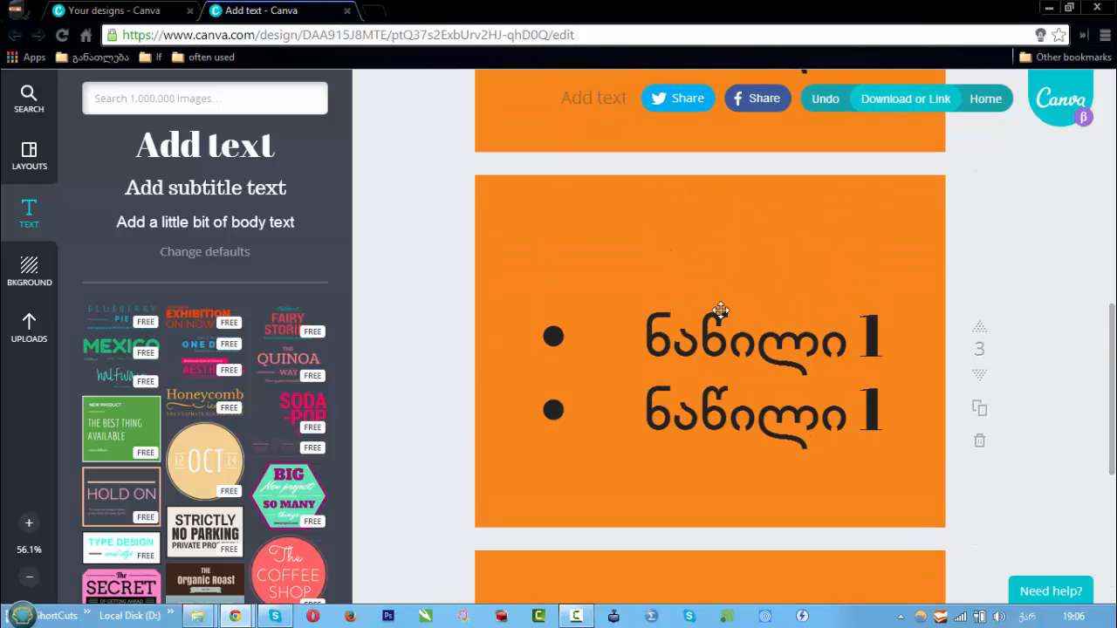
left_click_drag(1109, 353, 1108, 232)
scroll(1111, 236, "up", 3)
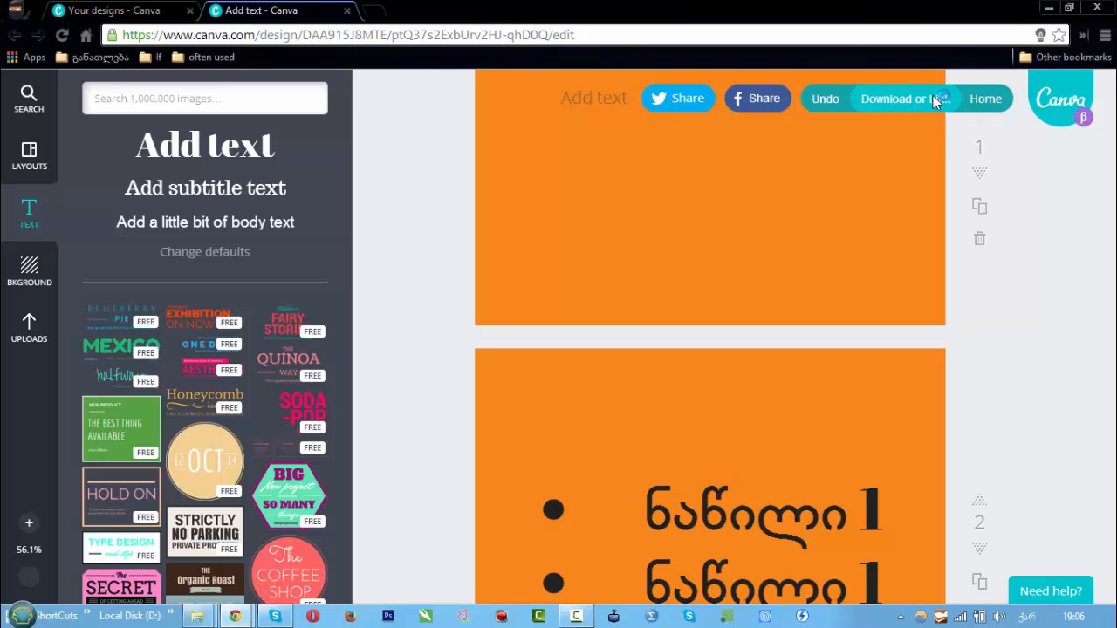
scroll(1111, 325, "up", 2)
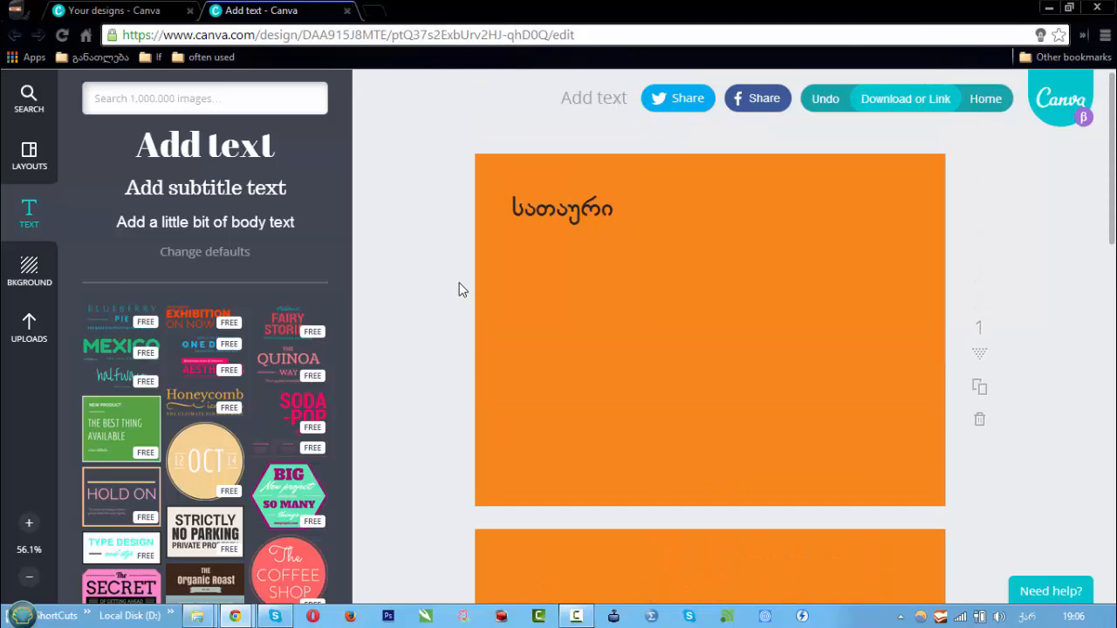
scroll(344, 241, "down", 3)
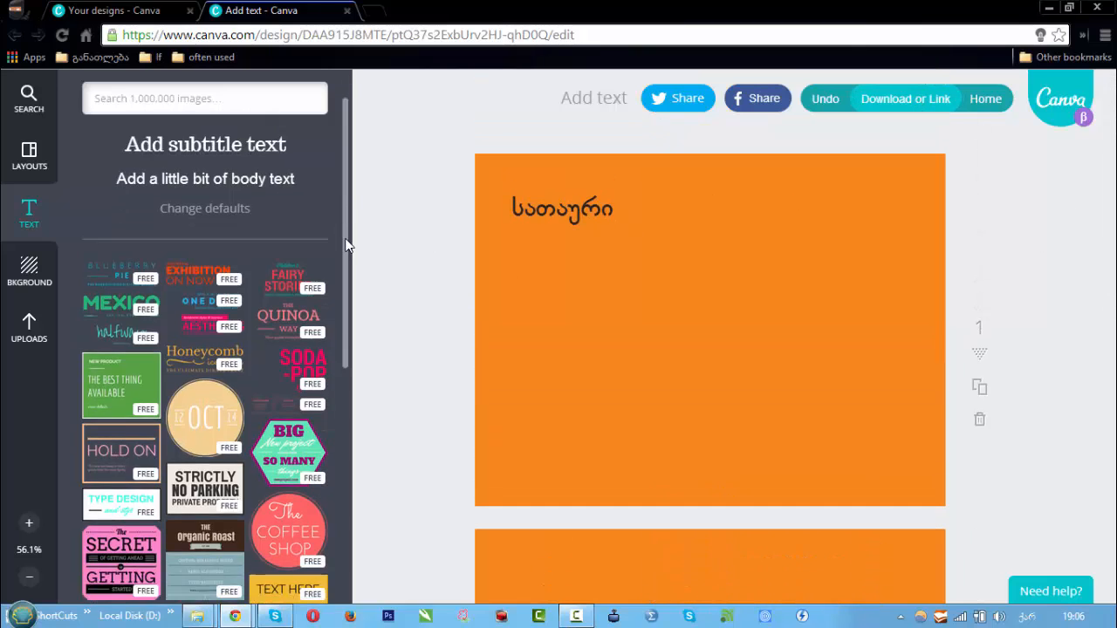
left_click_drag(258, 207, 665, 310)
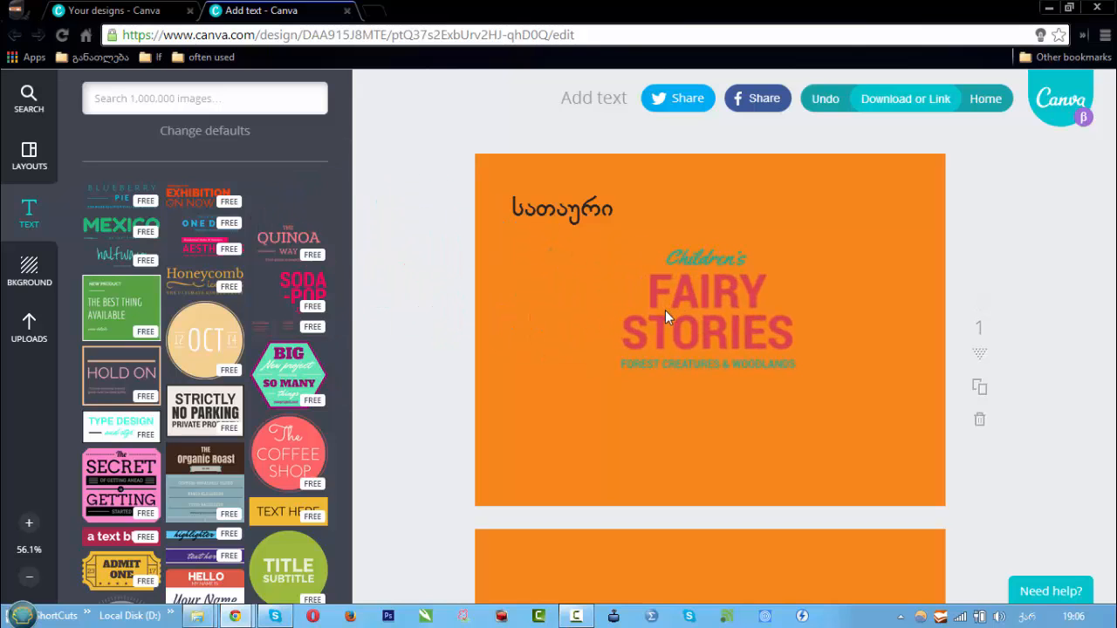
left_click_drag(864, 385, 930, 445)
Replace the word "FAIRY" in the text design with "სათაური".
left_click_drag(750, 298, 719, 299)
double_click(719, 299)
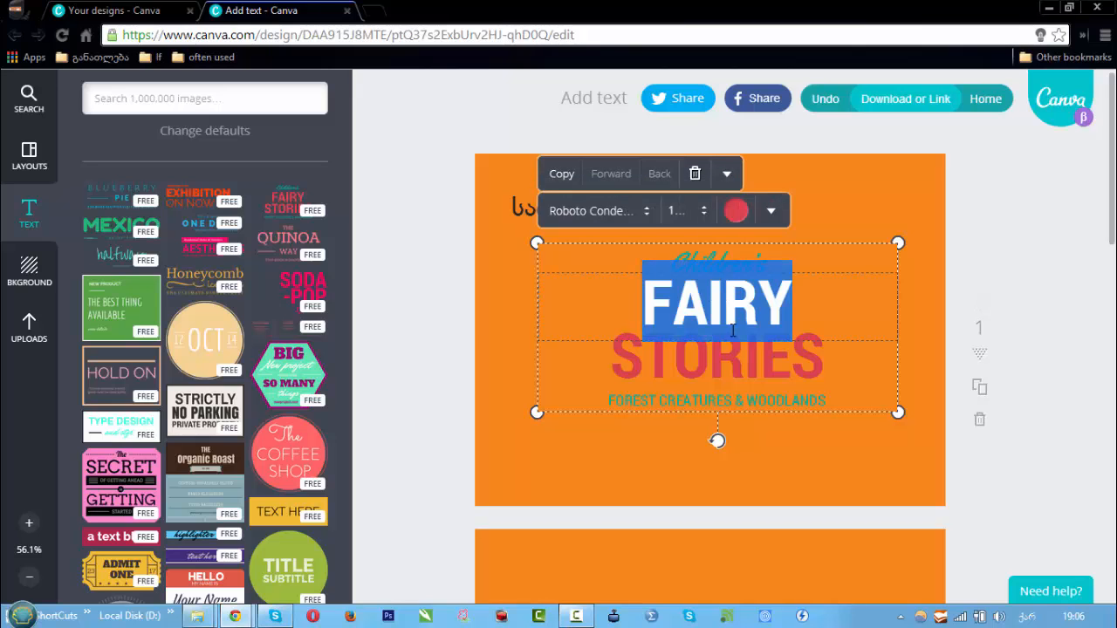
type("სათაური")
left_click(452, 330)
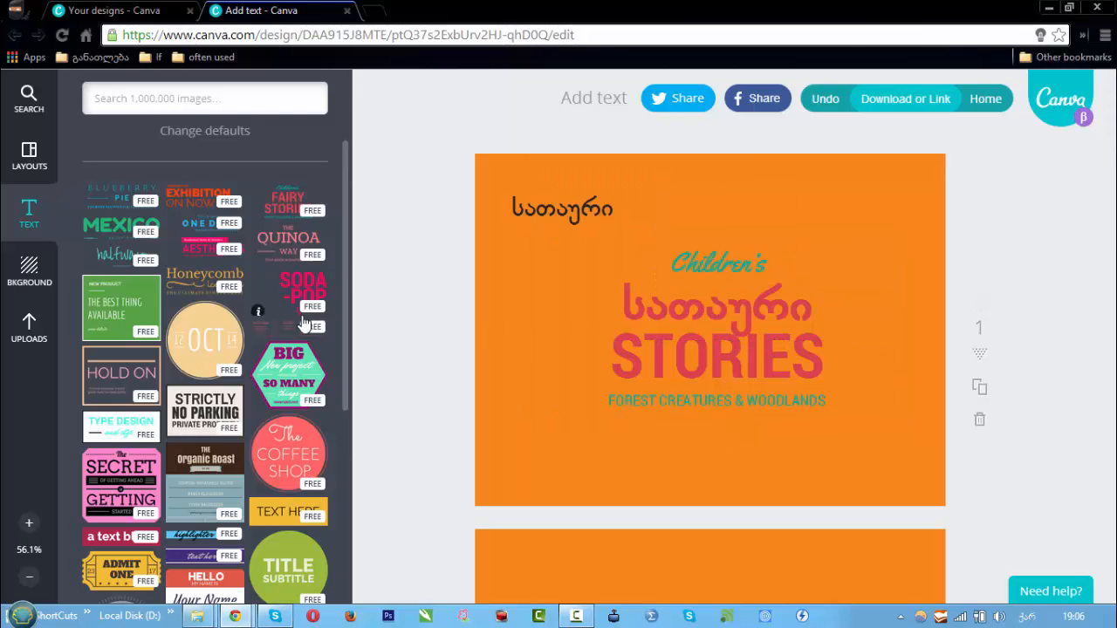
Browse the ready-made text designs and the available page background patterns and photos.
scroll(296, 315, "down", 10)
scroll(239, 356, "up", 15)
scroll(239, 356, "down", 5)
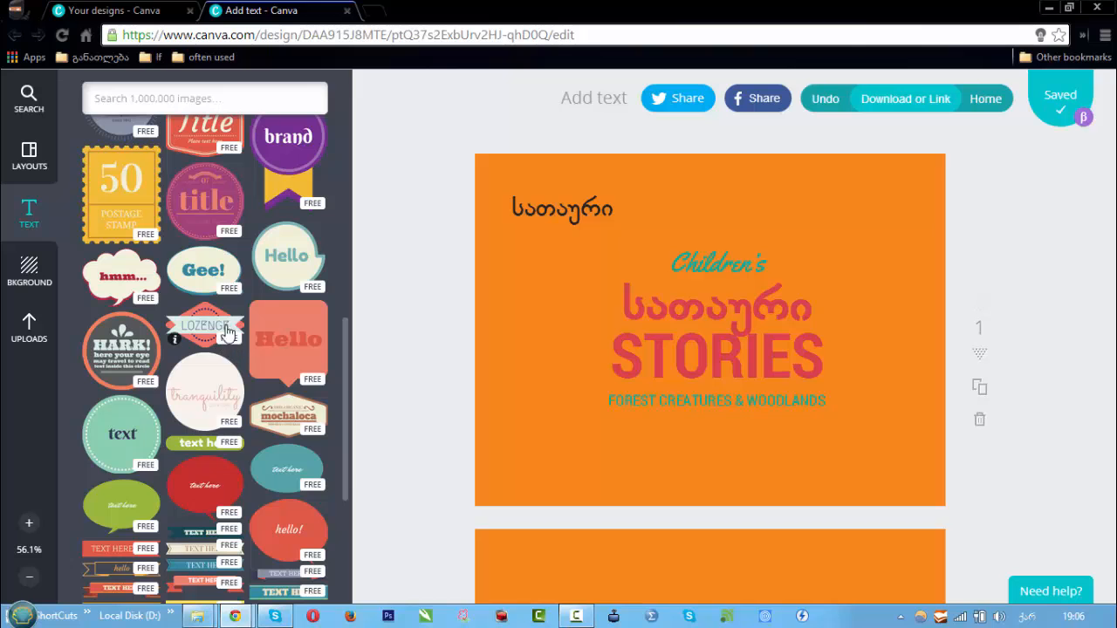
scroll(261, 440, "down", 5)
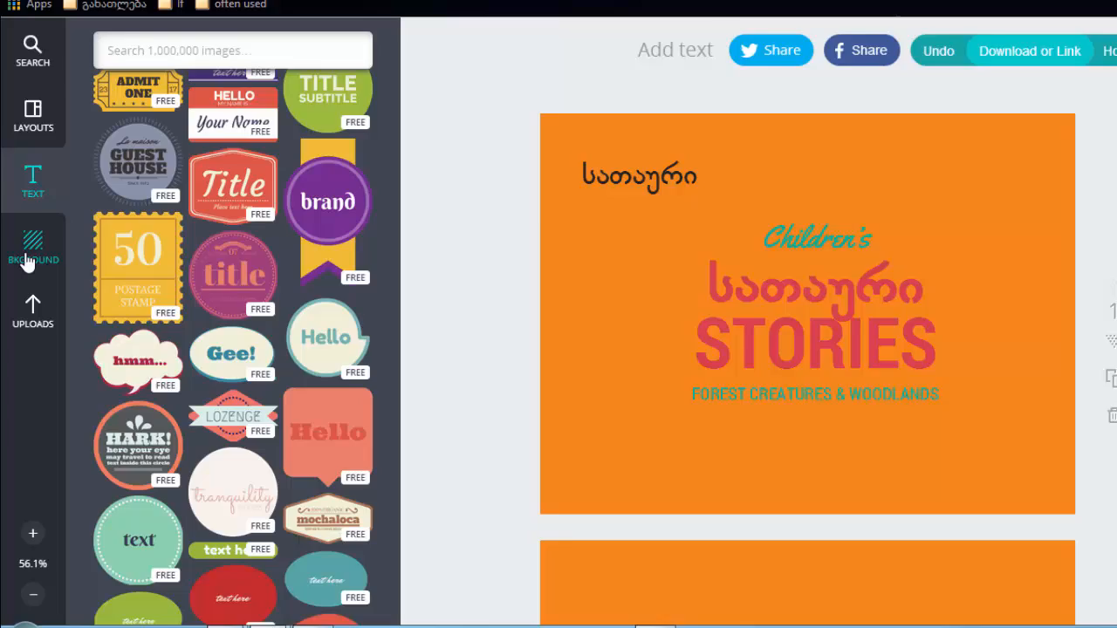
left_click(52, 272)
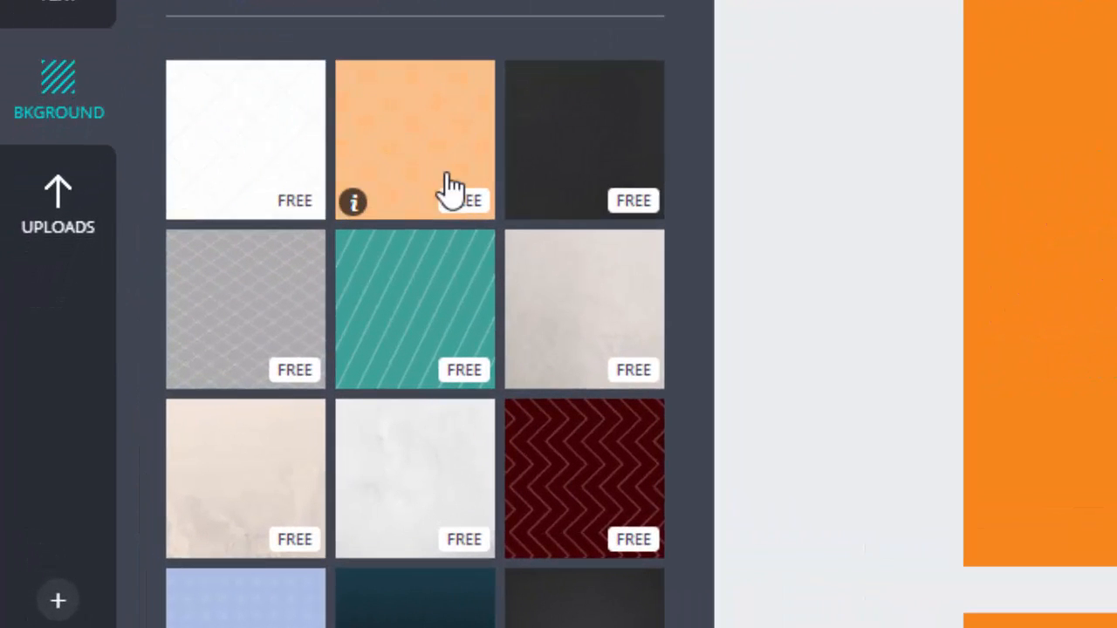
scroll(575, 199, "down", 5)
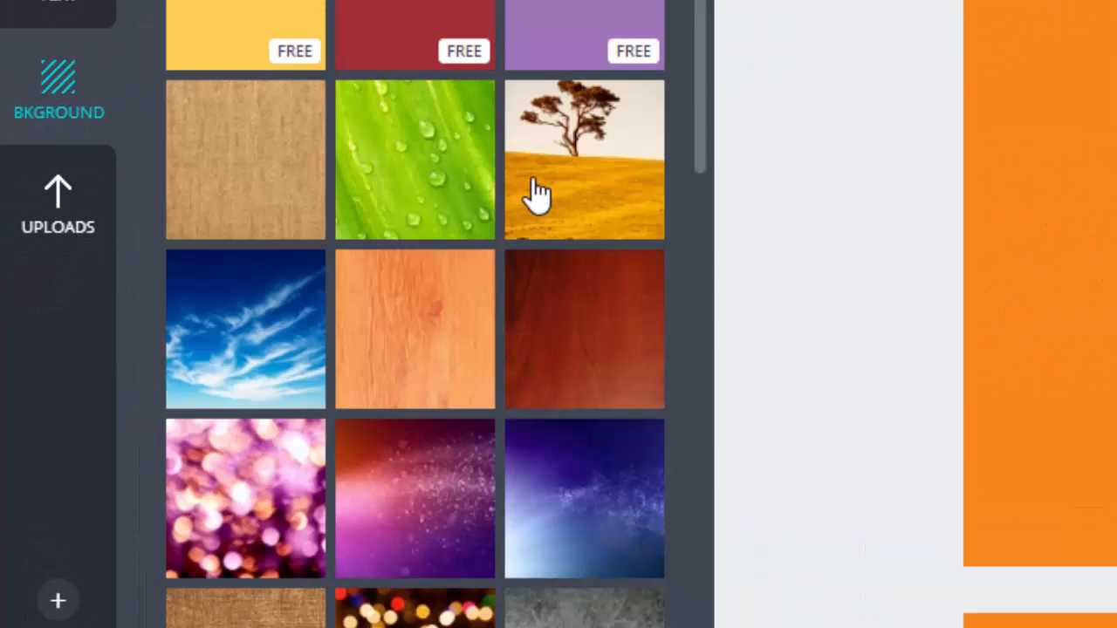
scroll(427, 178, "up", 5)
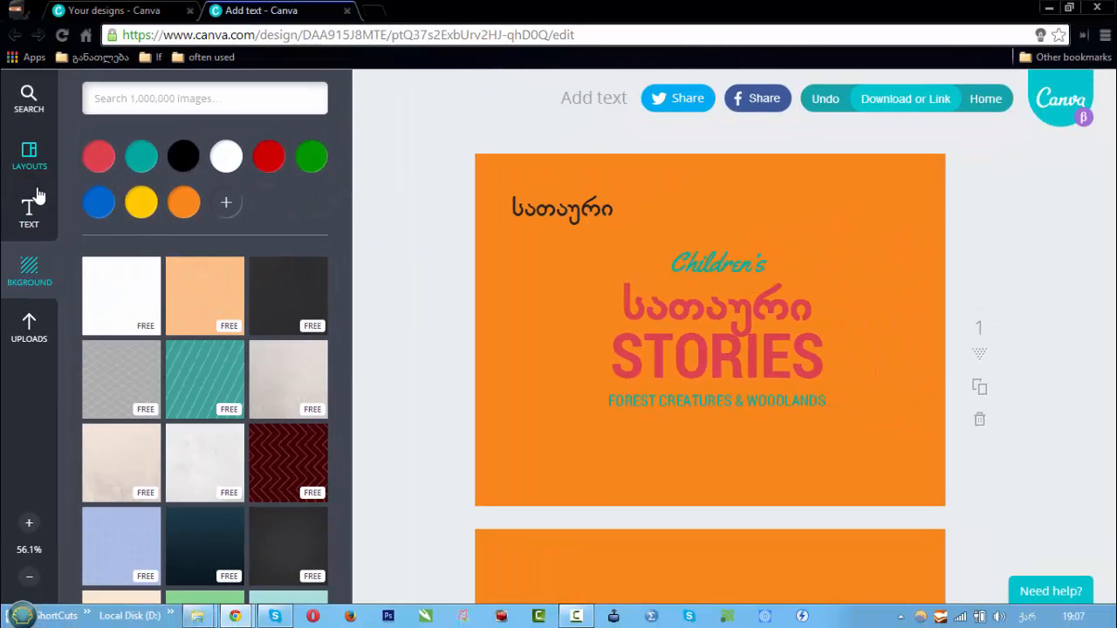
Apply "The Forest" conservation plan layout to the first page.
left_click(37, 199)
left_click(28, 150)
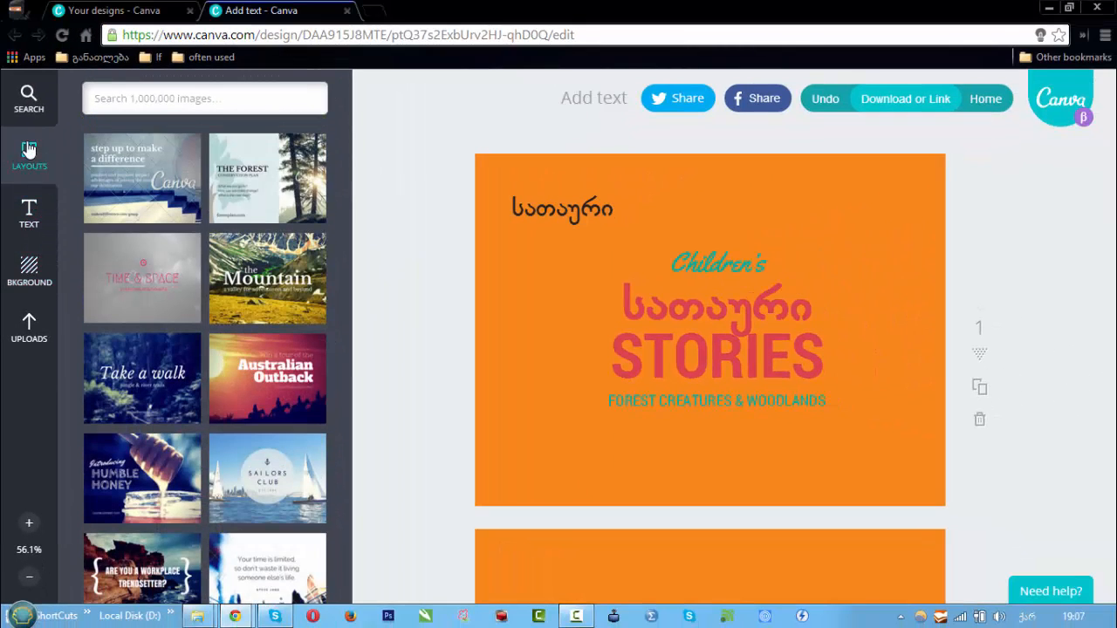
left_click(258, 190)
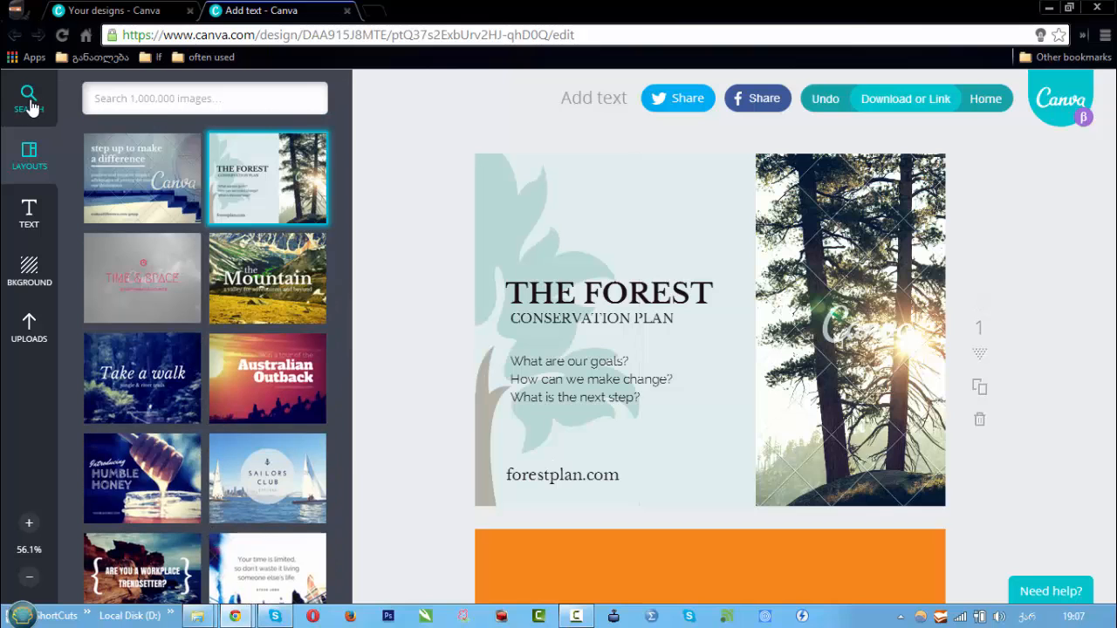
Open the Lines category of design elements and delete the first page with the forest layout.
left_click(31, 106)
left_click(102, 162)
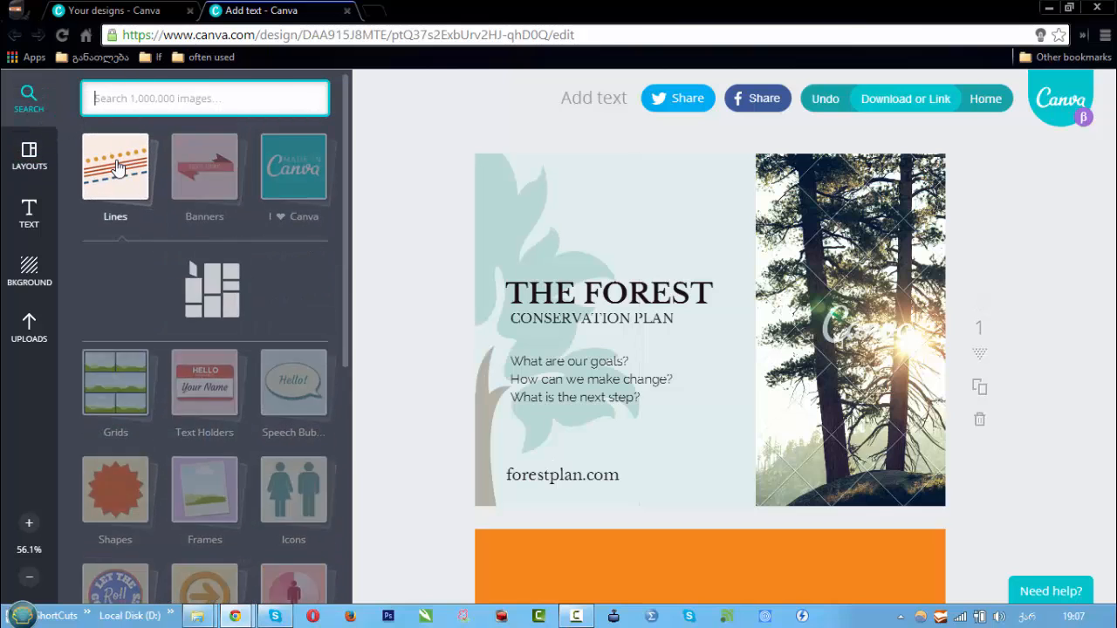
left_click(979, 420)
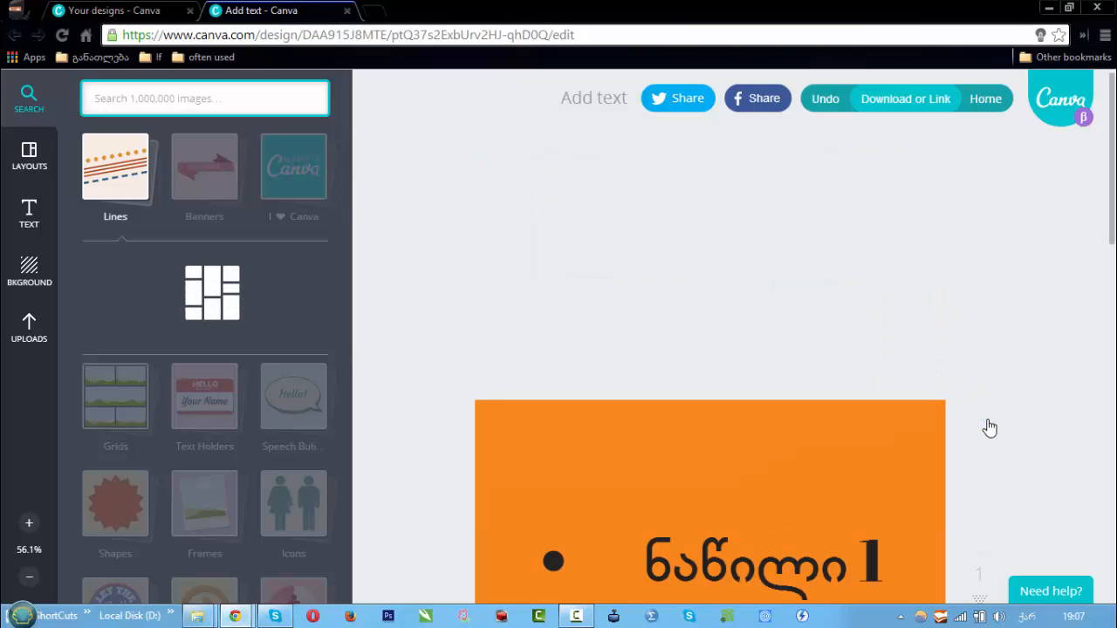
Look through the element categories and add the grid with two equal side-by-side photo cells to the first page.
left_click(105, 166)
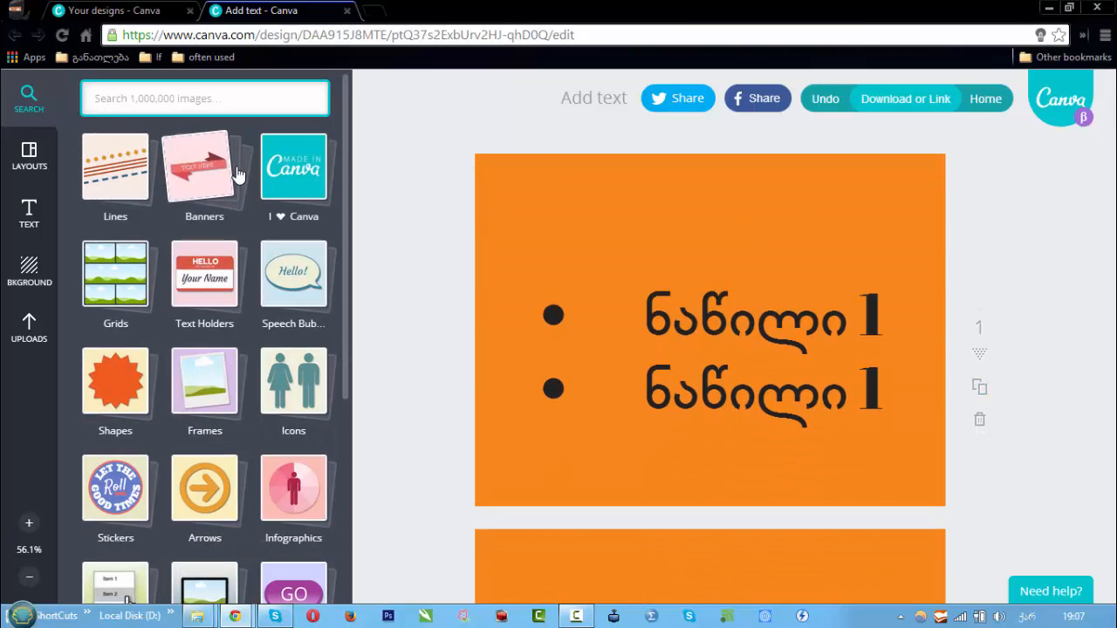
scroll(292, 328, "down", 3)
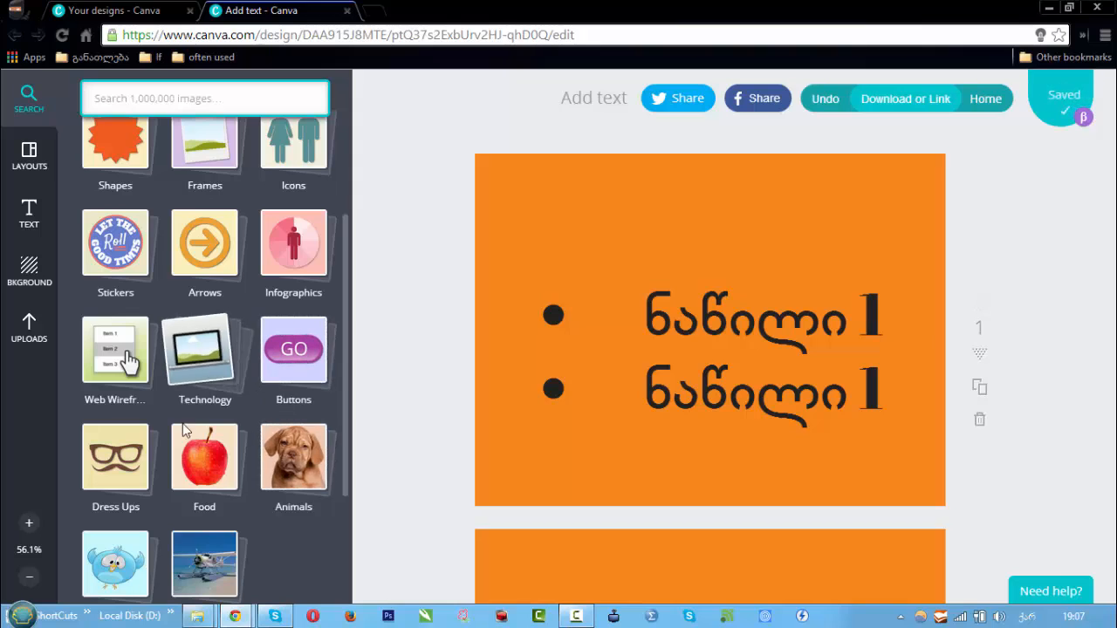
scroll(171, 418, "up", 2)
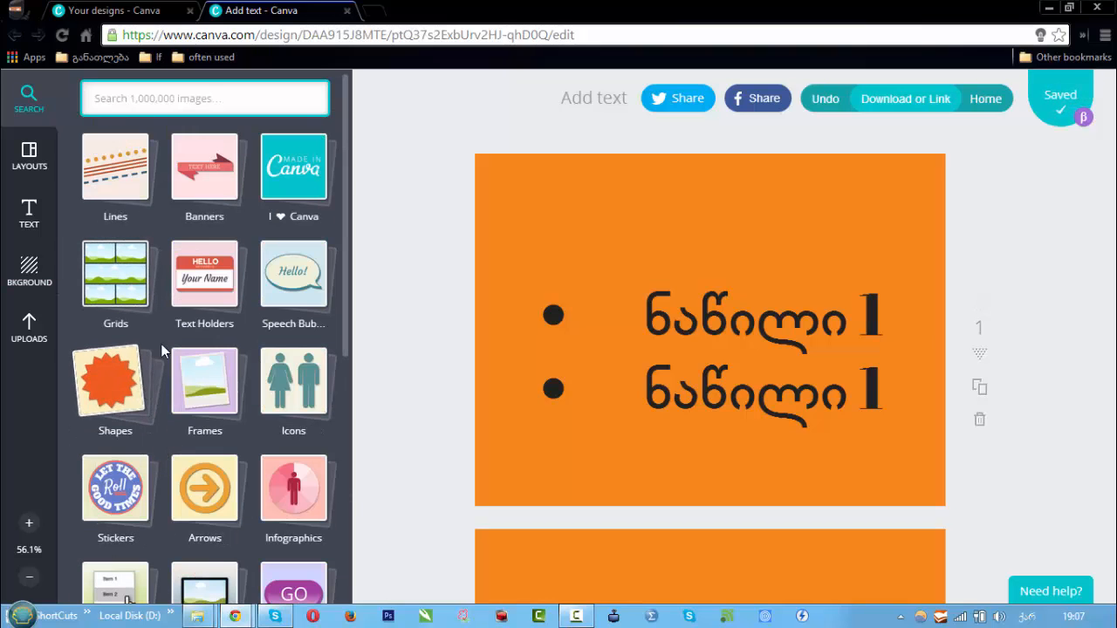
scroll(269, 373, "up", 1)
scroll(262, 367, "down", 2)
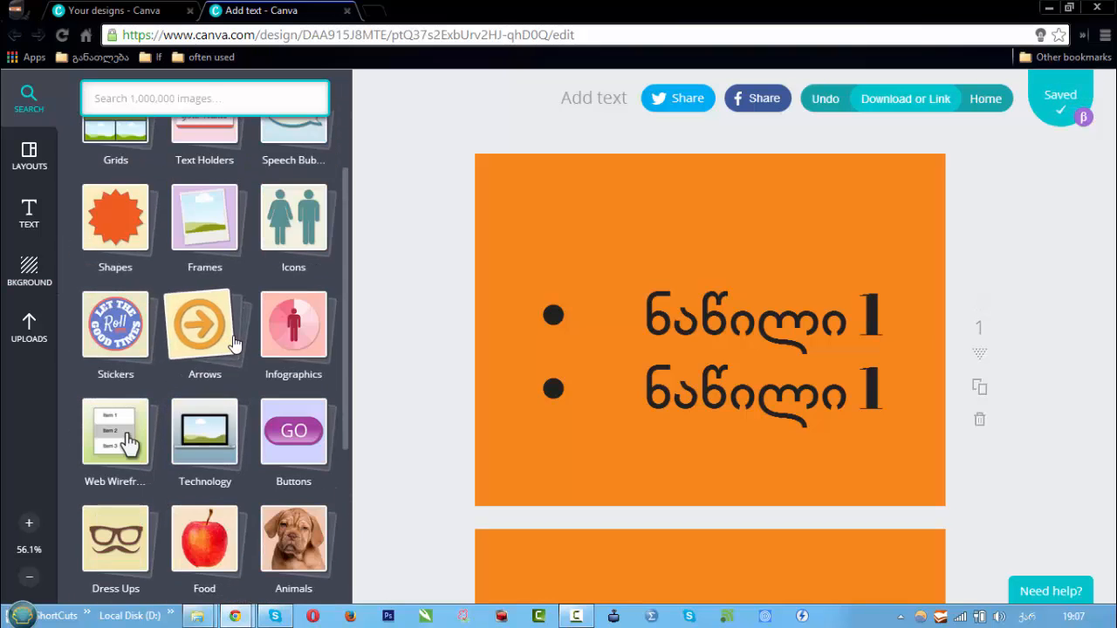
scroll(209, 245, "up", 2)
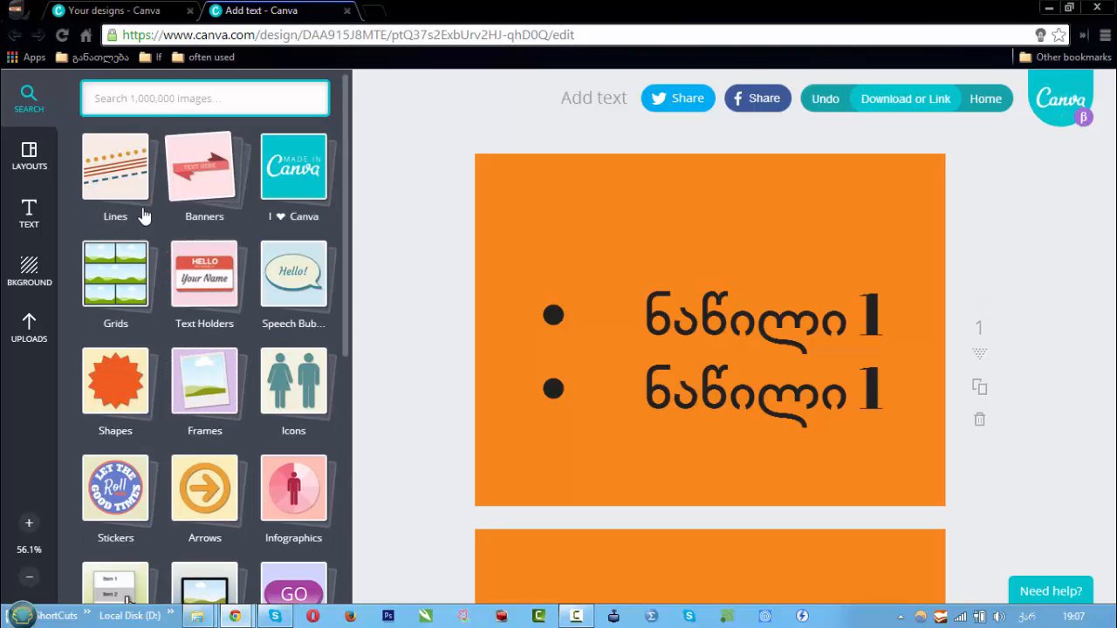
left_click(124, 288)
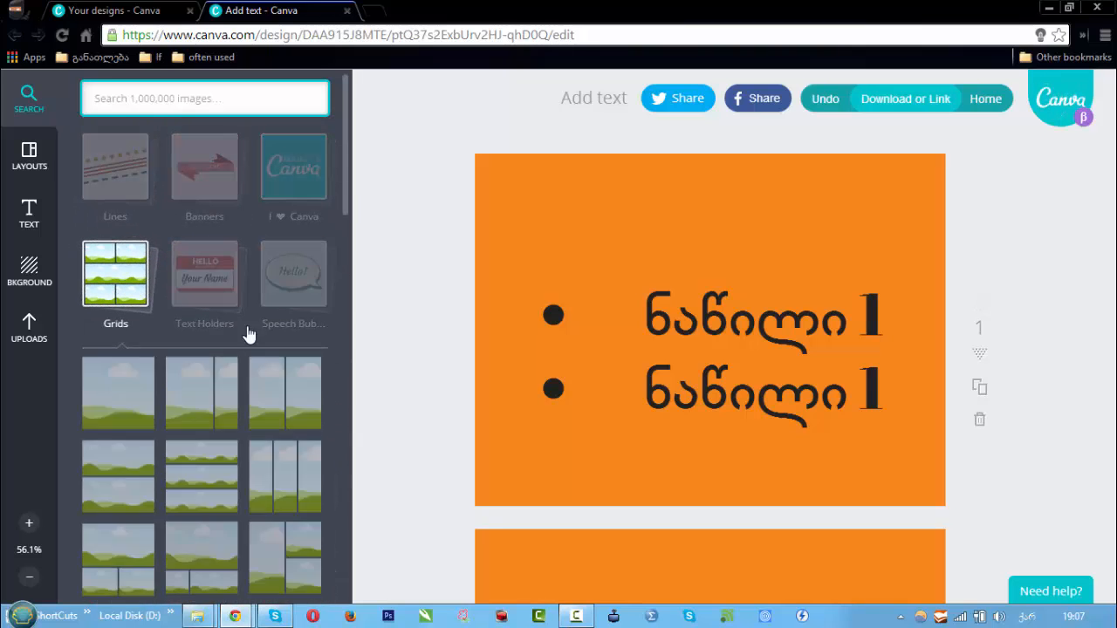
scroll(410, 349, "down", 2)
scroll(207, 361, "down", 2)
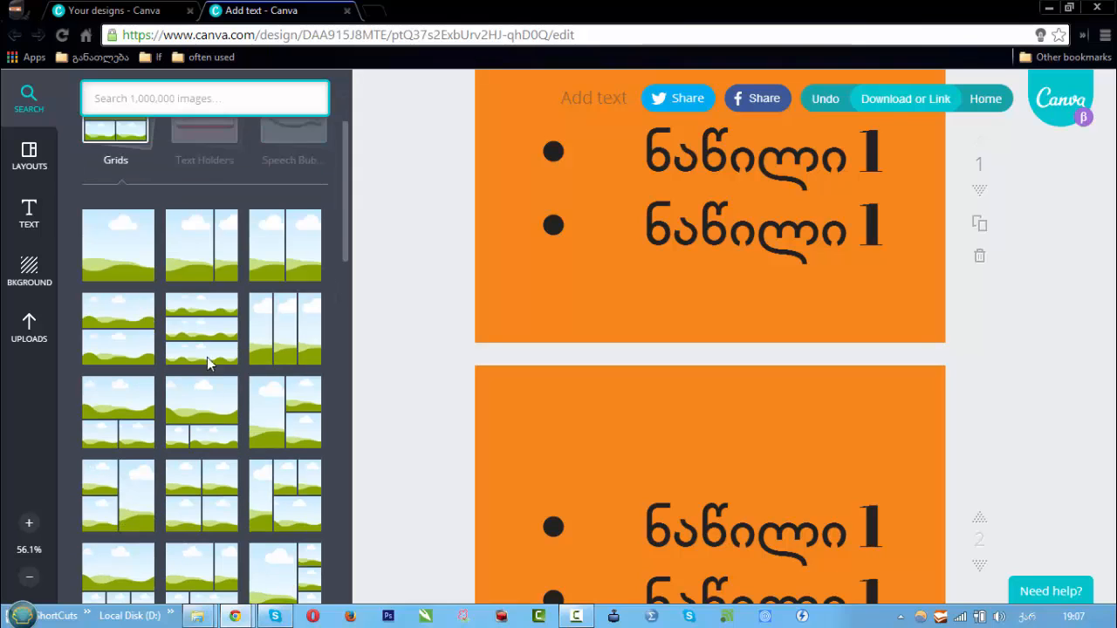
left_click(268, 270)
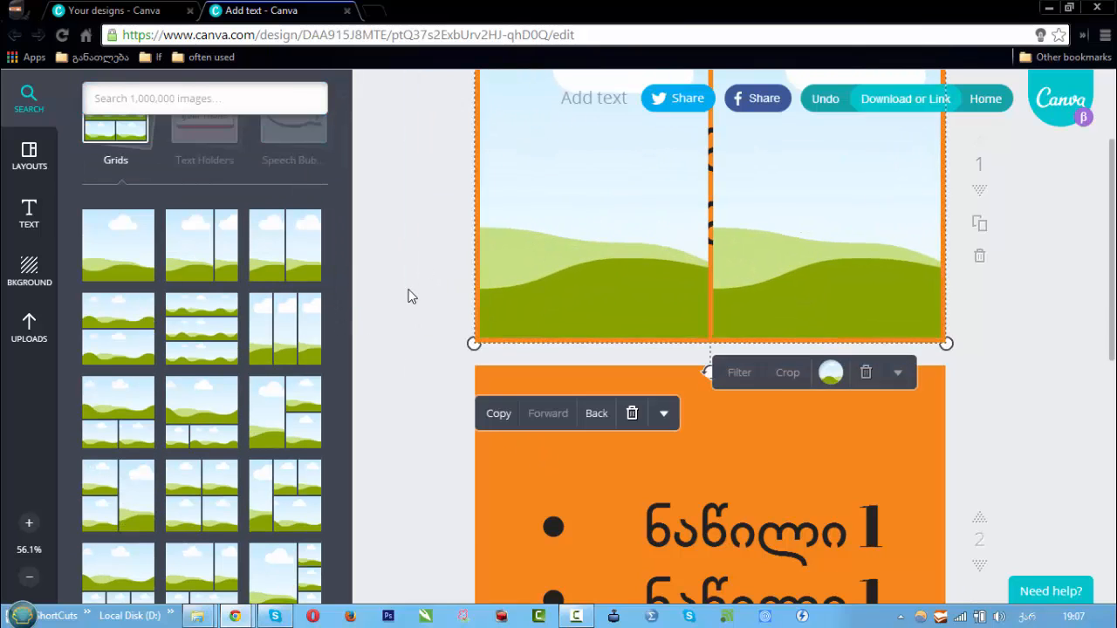
scroll(761, 239, "up", 2)
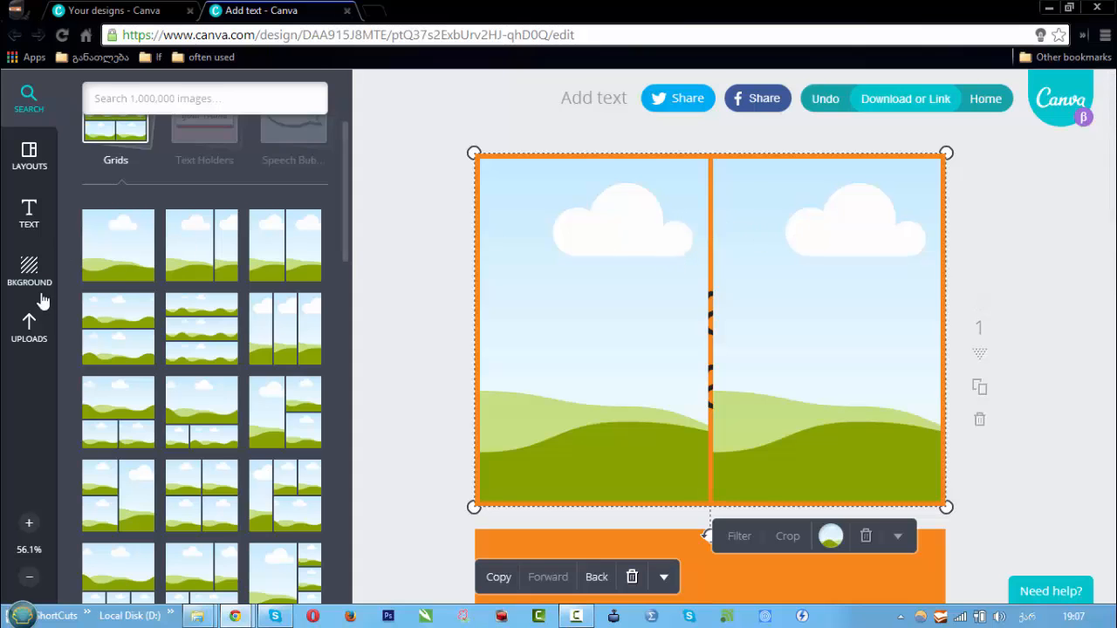
Fill the grid's left cell with the uploaded CC logo and its right cell with the uploaded blue hands-and-book logo.
left_click(31, 325)
left_click(102, 232)
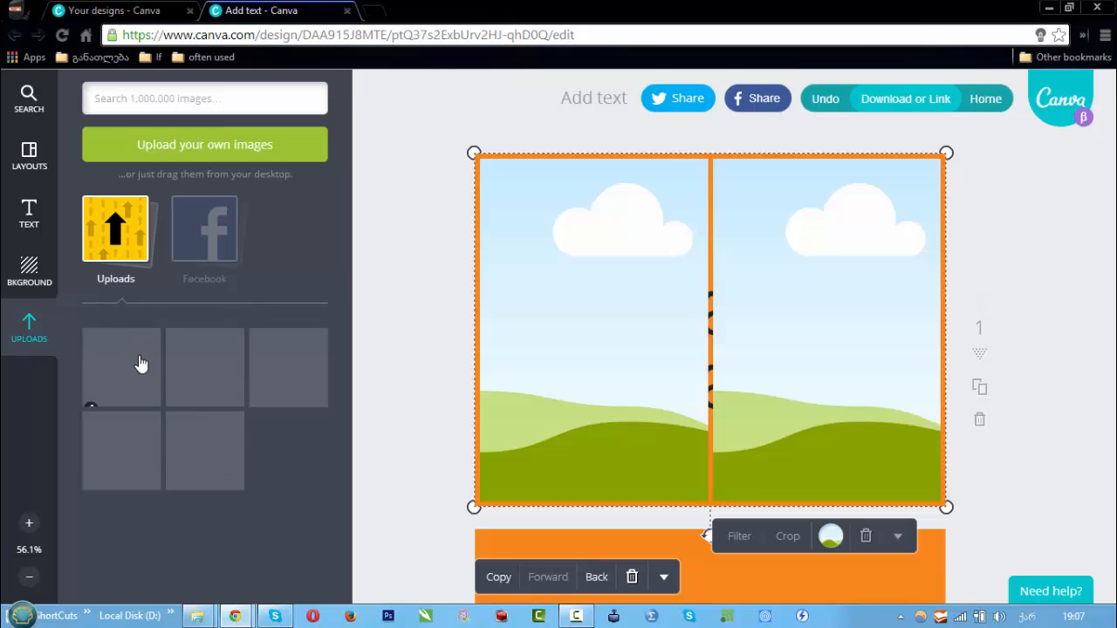
left_click_drag(120, 460, 559, 327)
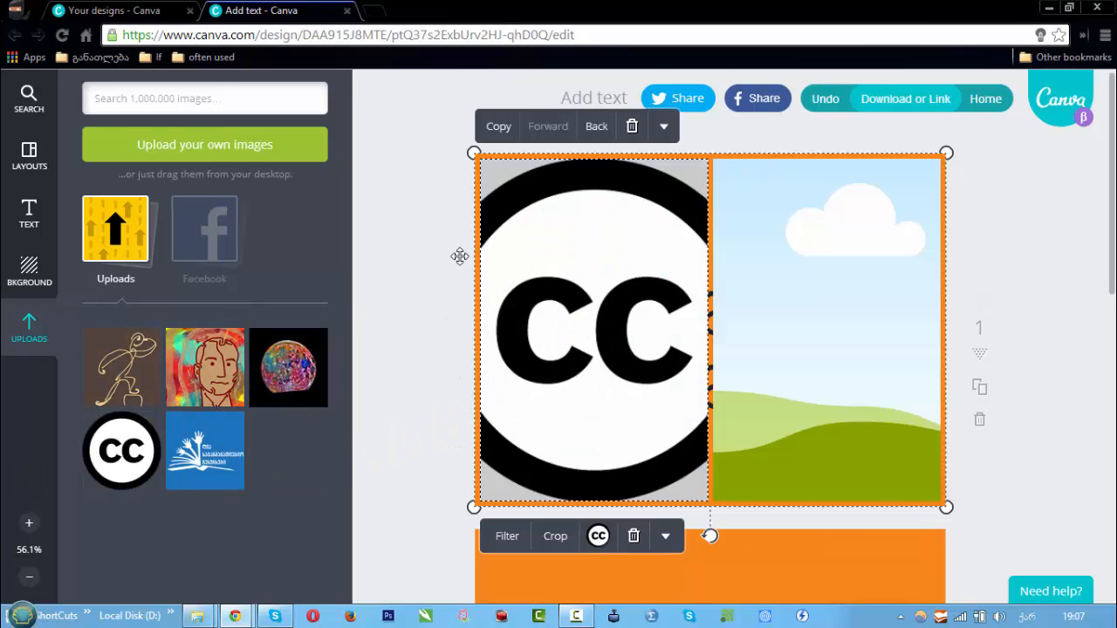
left_click_drag(183, 458, 811, 375)
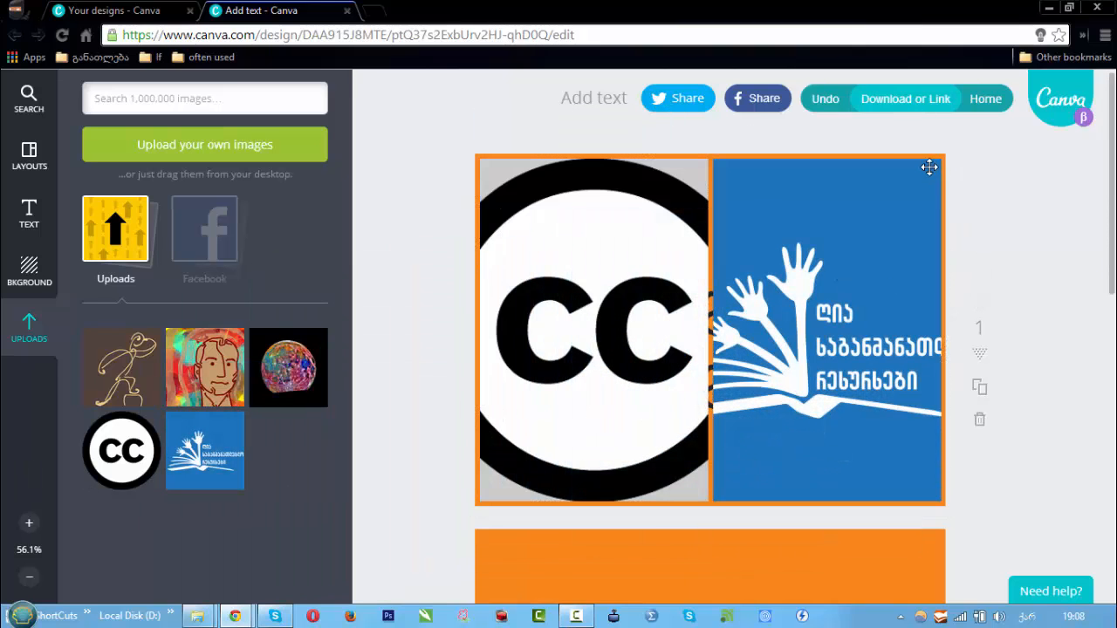
Publish the design for download as an image.
left_click(916, 100)
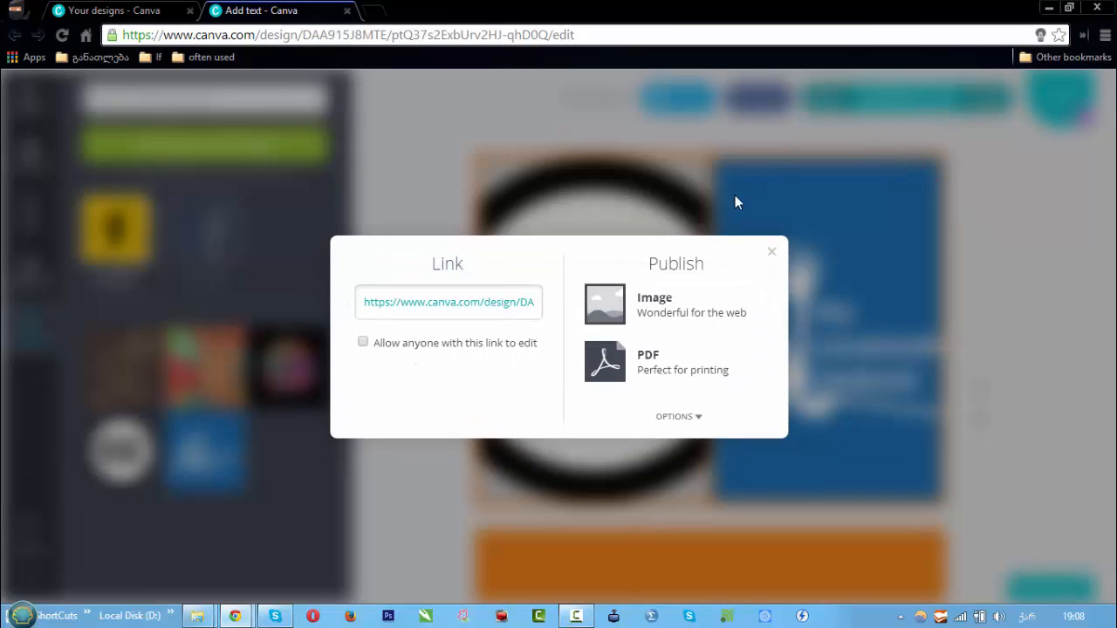
left_click(678, 315)
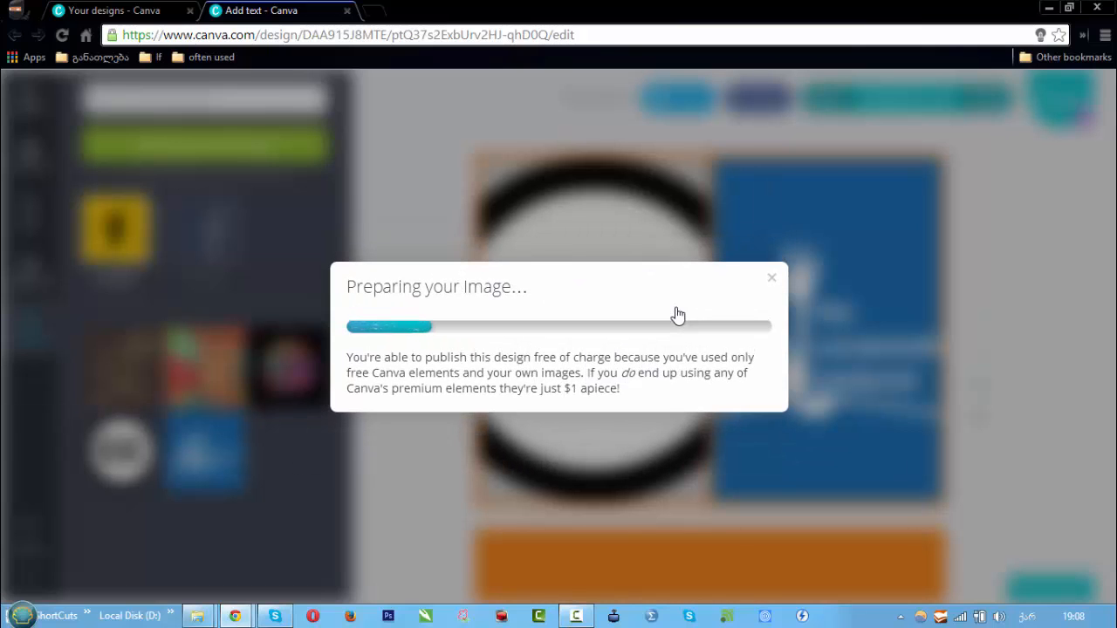